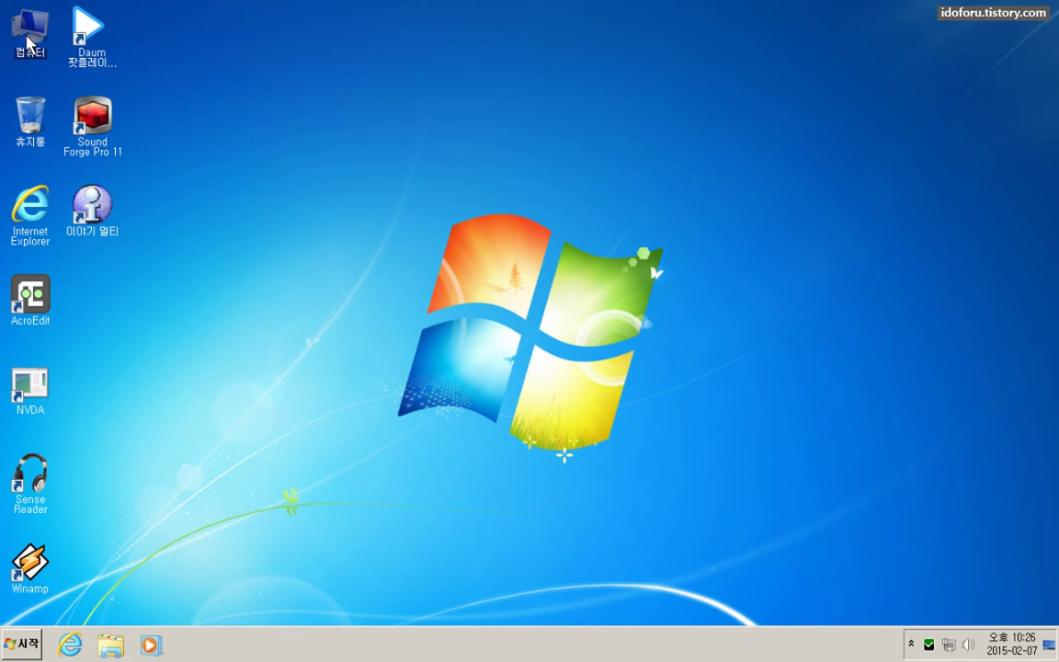
# Launch Sound Forge Pro 11 from the desktop
pyautogui.press('Down')
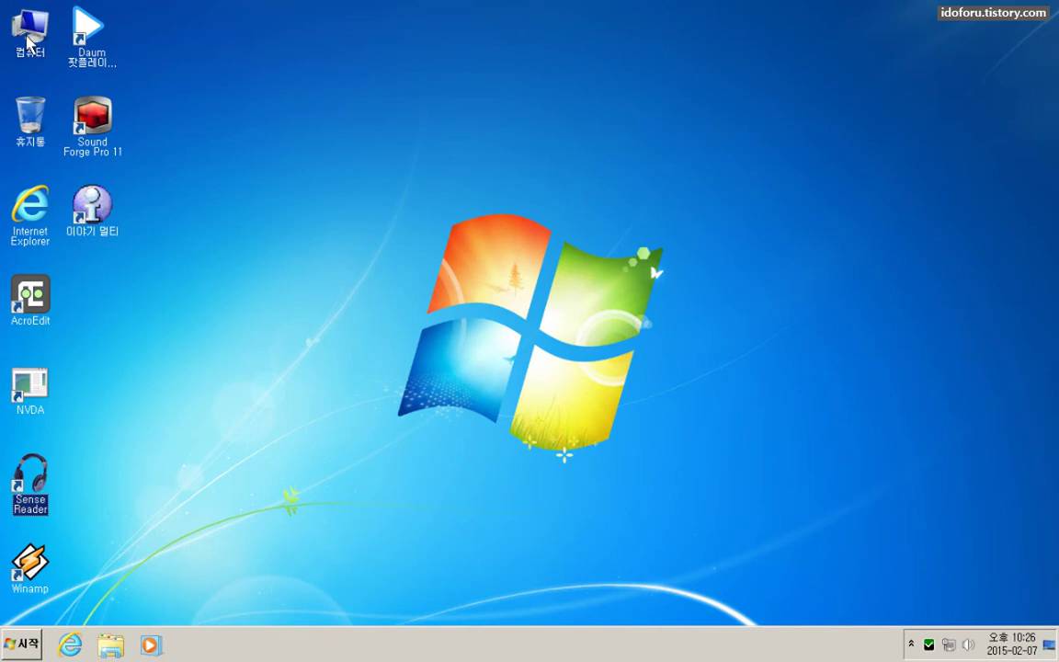
pyautogui.press('s')
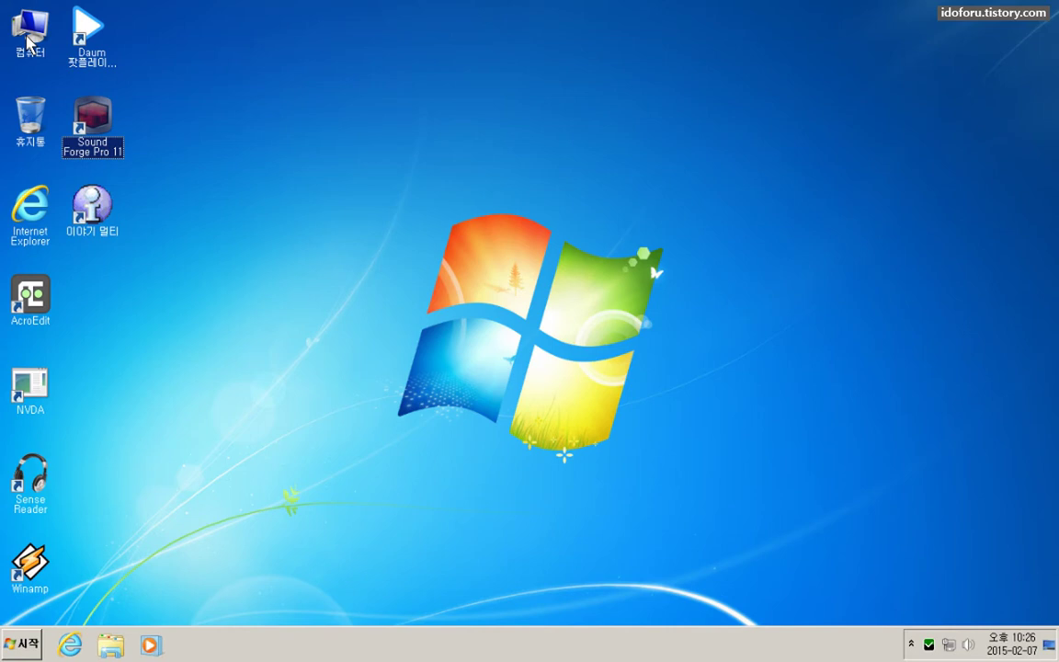
pyautogui.press('Return')
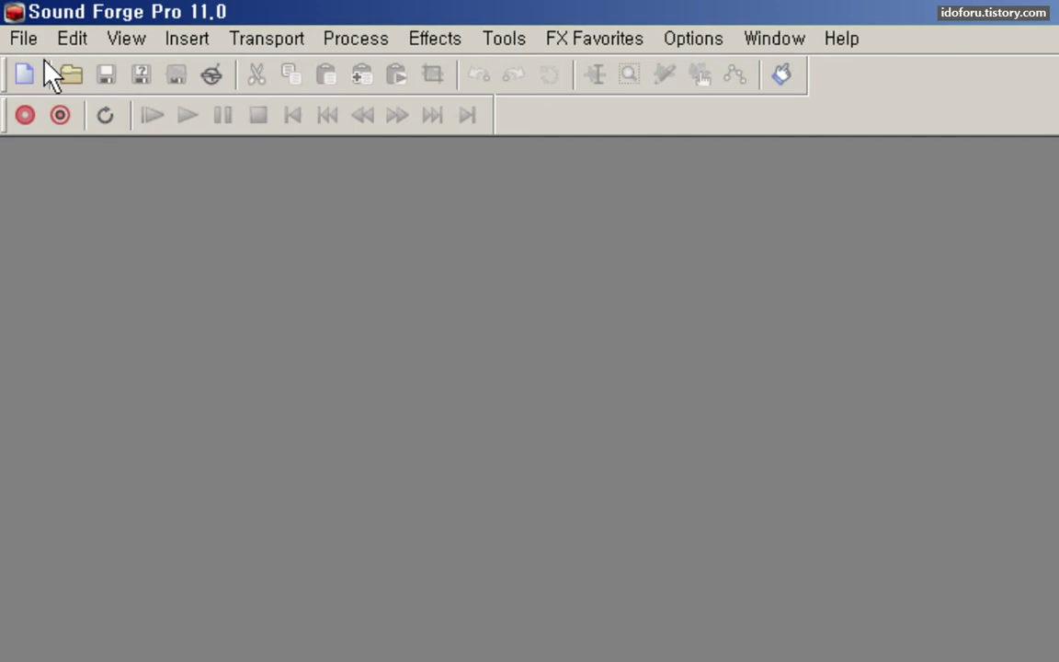
# Bring up the dialog for opening an existing audio file
pyautogui.press('alt')
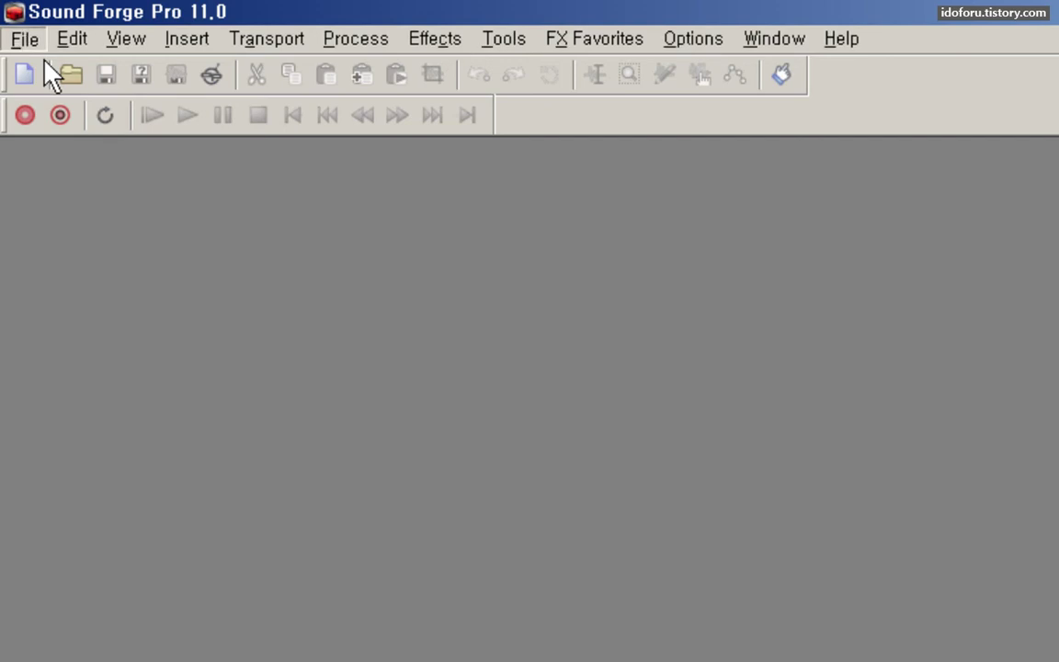
pyautogui.press('Down')
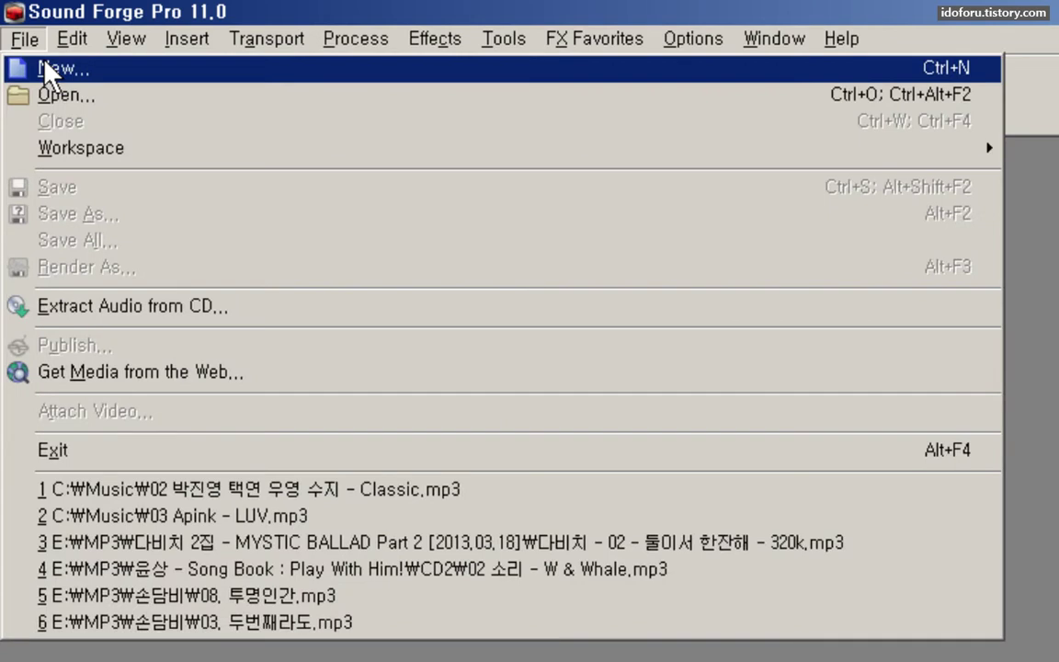
pyautogui.press('Down')
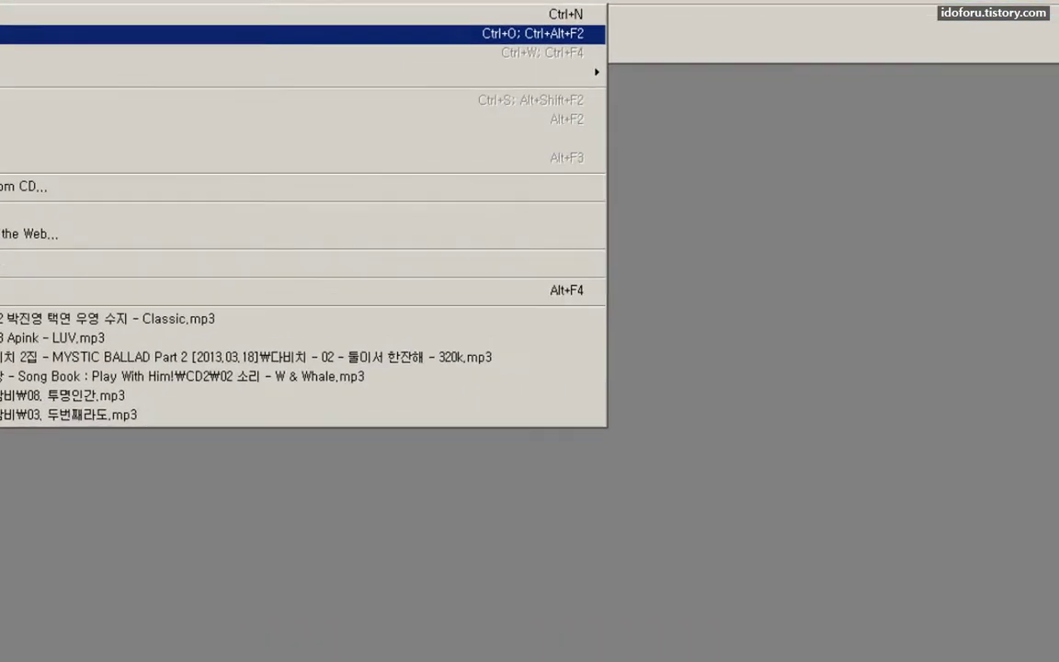
pyautogui.press('Return')
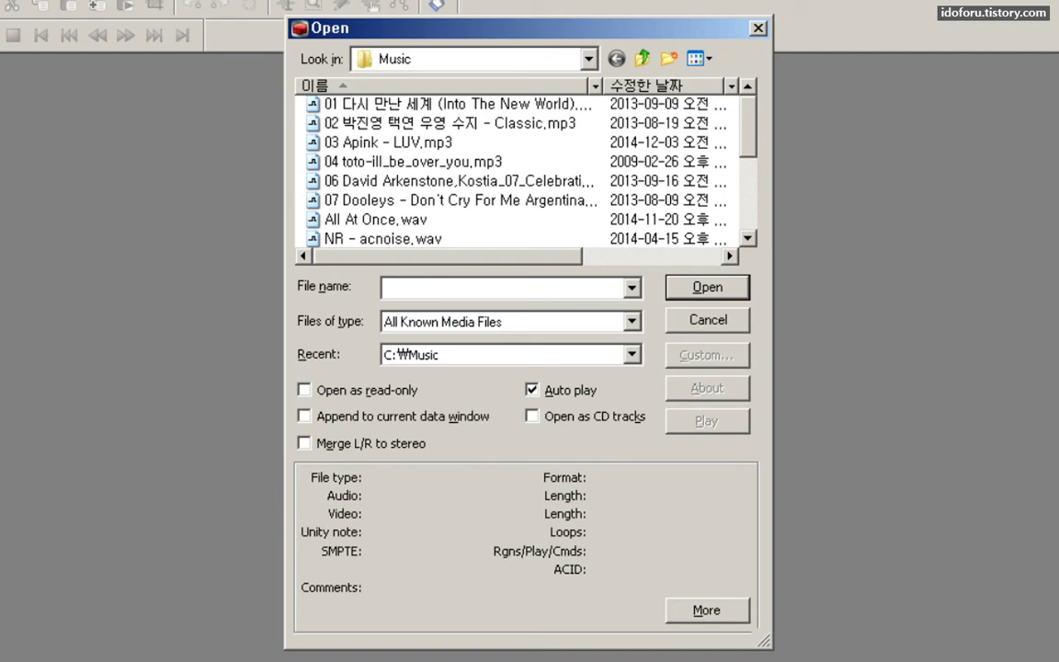
# Go up from the Music folder to the computer level and look through the local disks
pyautogui.hotkey('shift', 'Tab')
pyautogui.press('Tab')
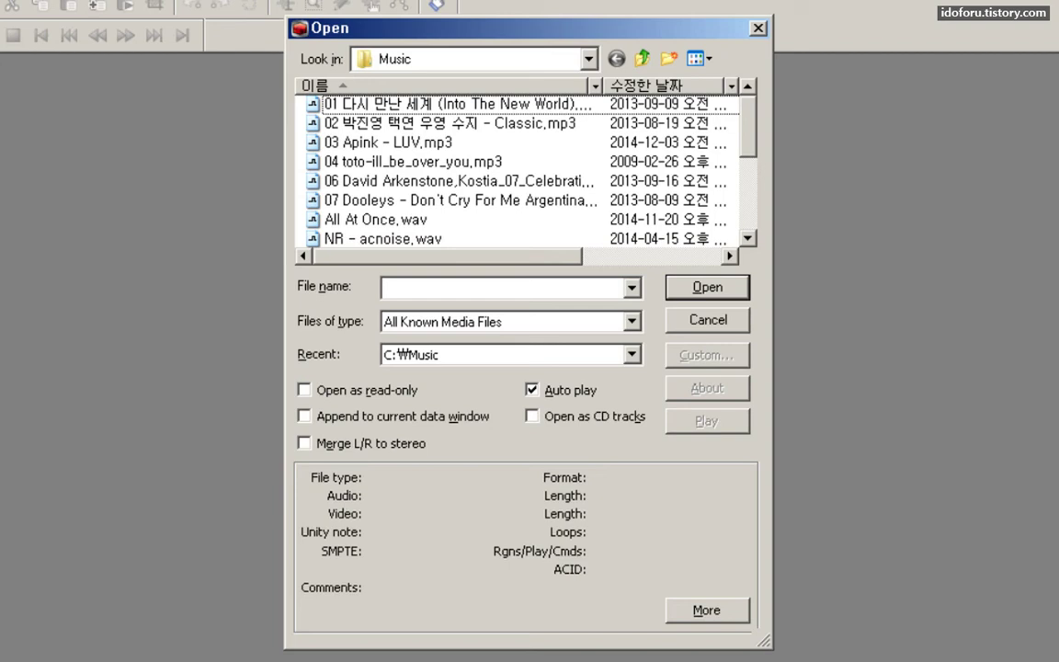
pyautogui.press('BackSpace')
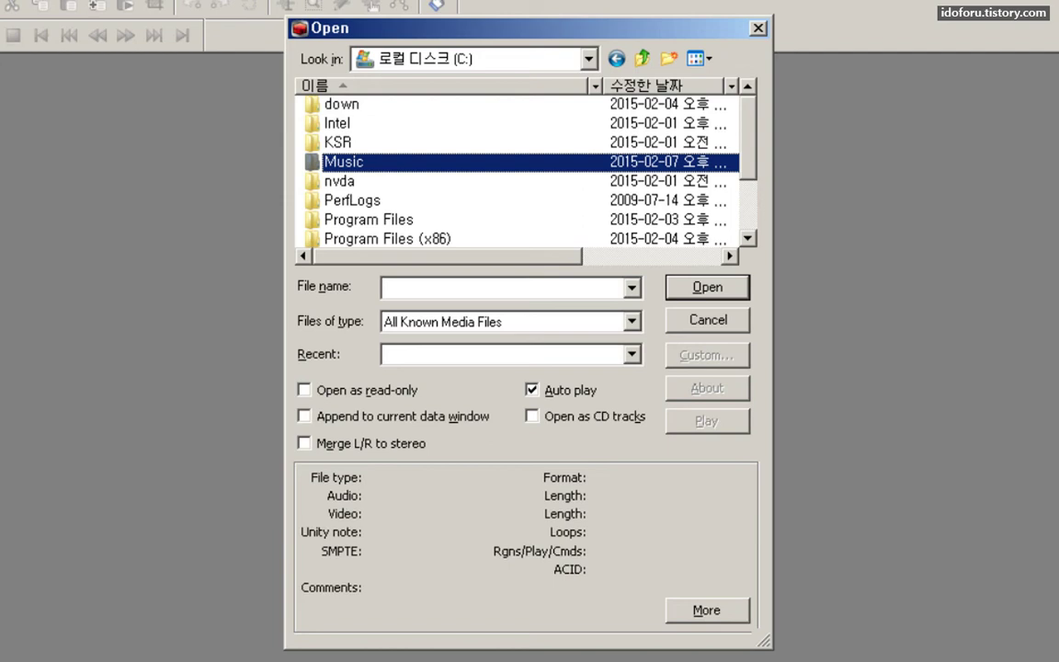
pyautogui.press('BackSpace')
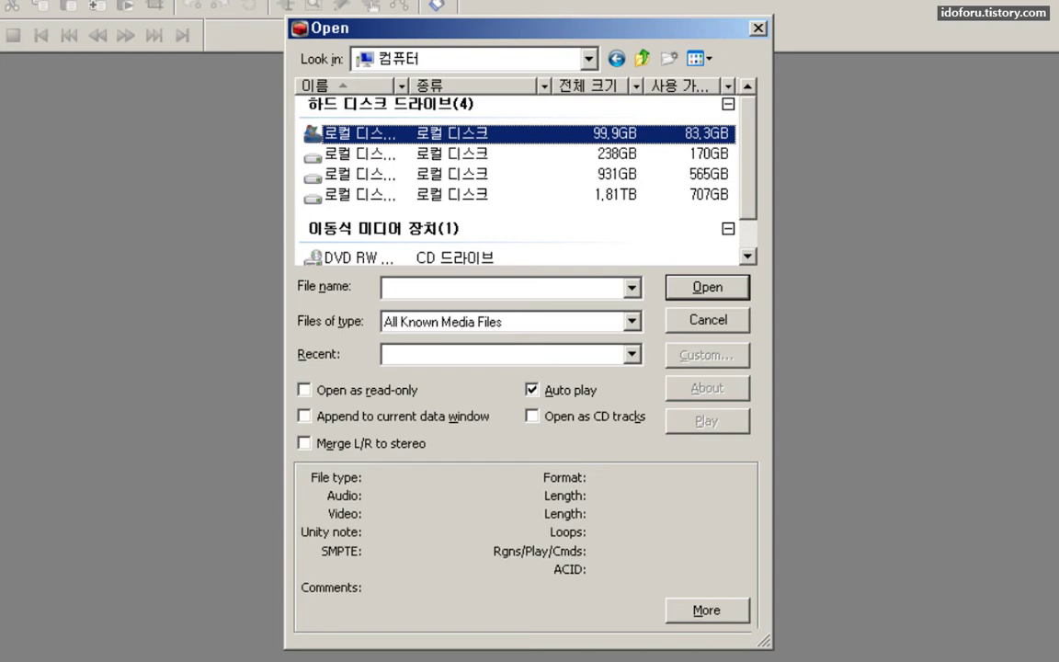
pyautogui.click(359, 153)
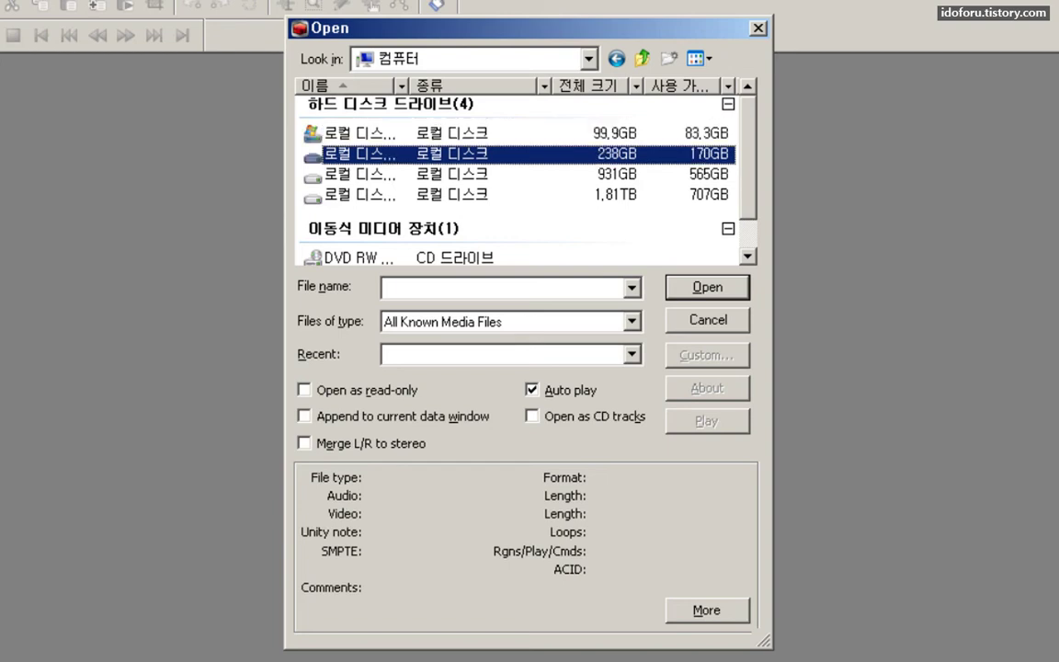
pyautogui.click(359, 173)
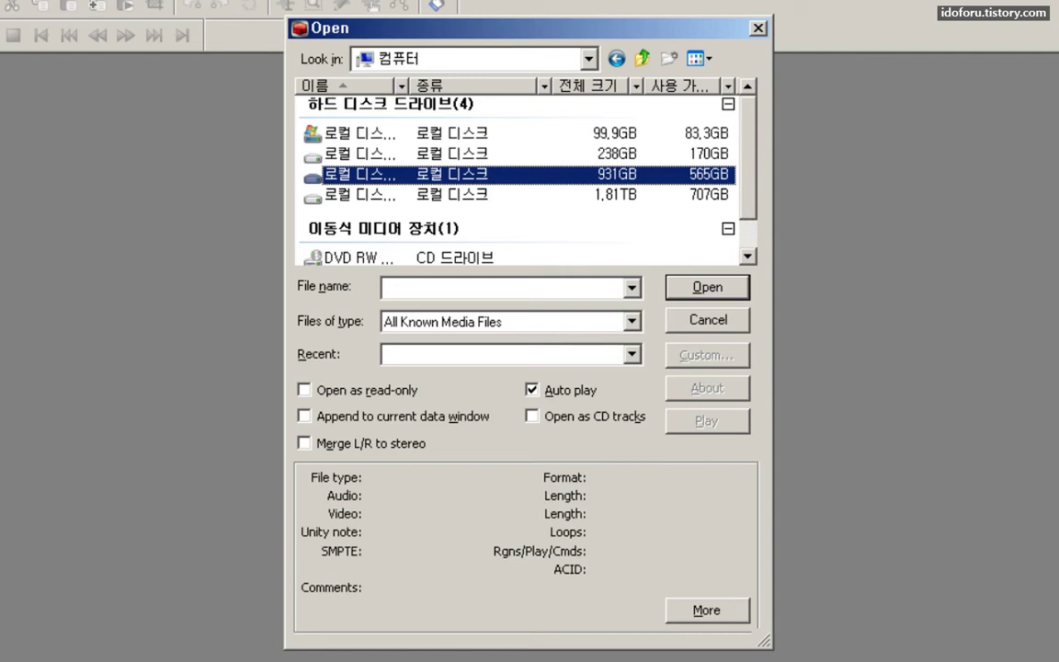
pyautogui.click(360, 153)
pyautogui.click(359, 133)
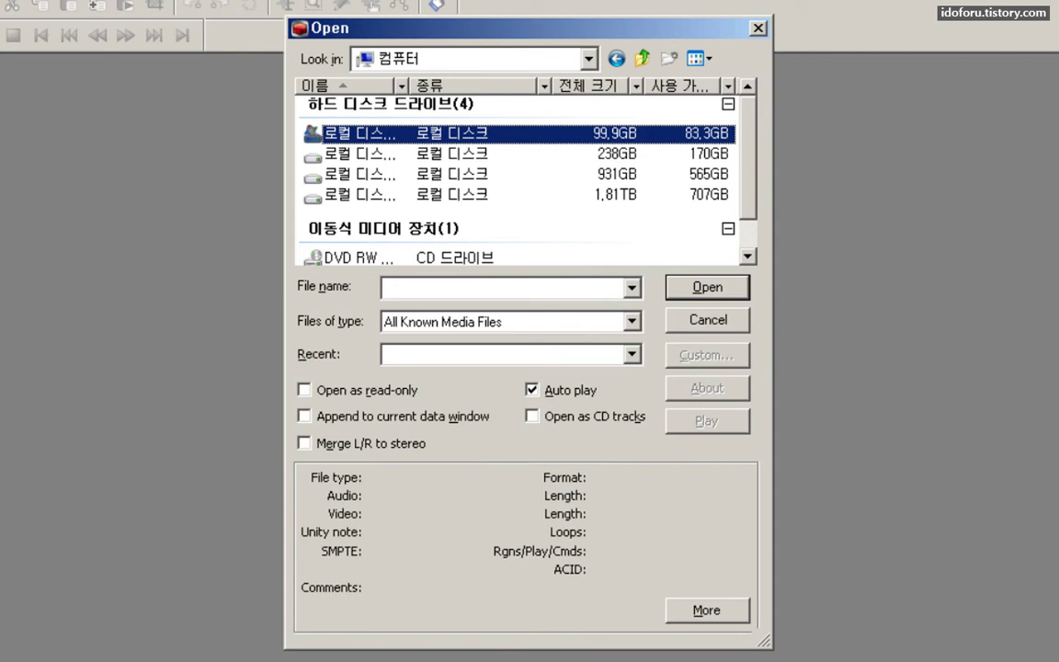
# Enter drive C: and open its Music folder
pyautogui.press('Return')
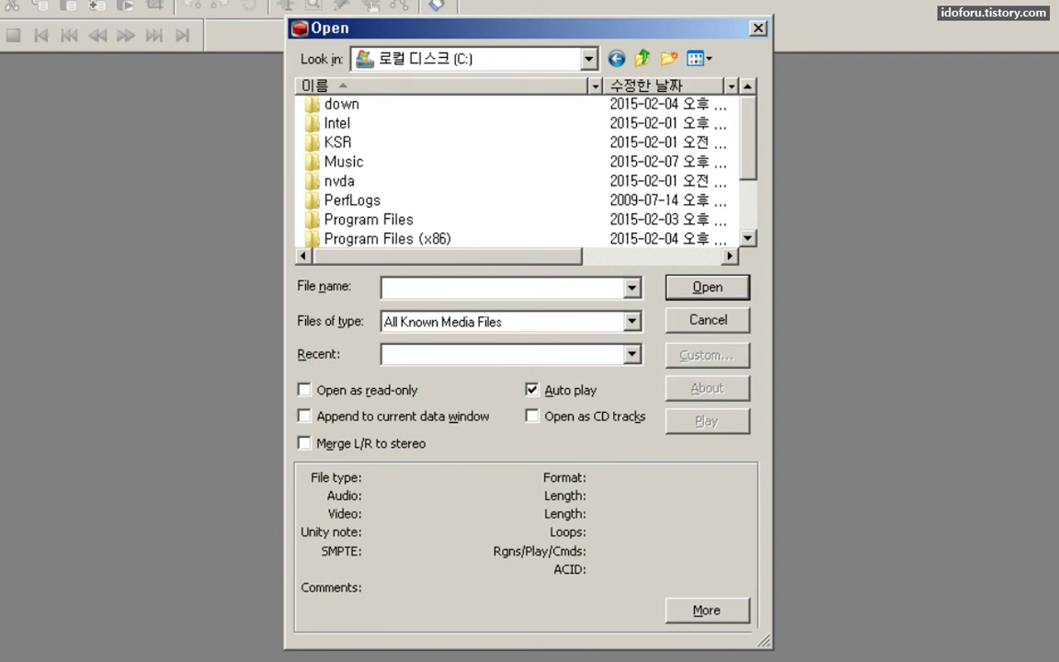
pyautogui.click(341, 104)
pyautogui.click(336, 122)
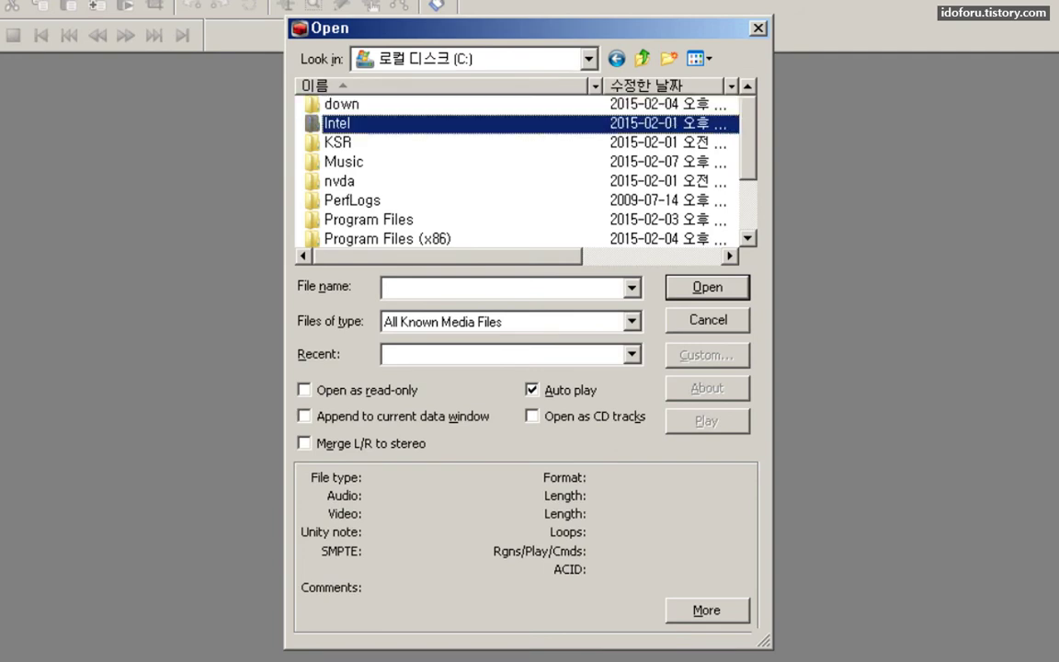
pyautogui.click(338, 142)
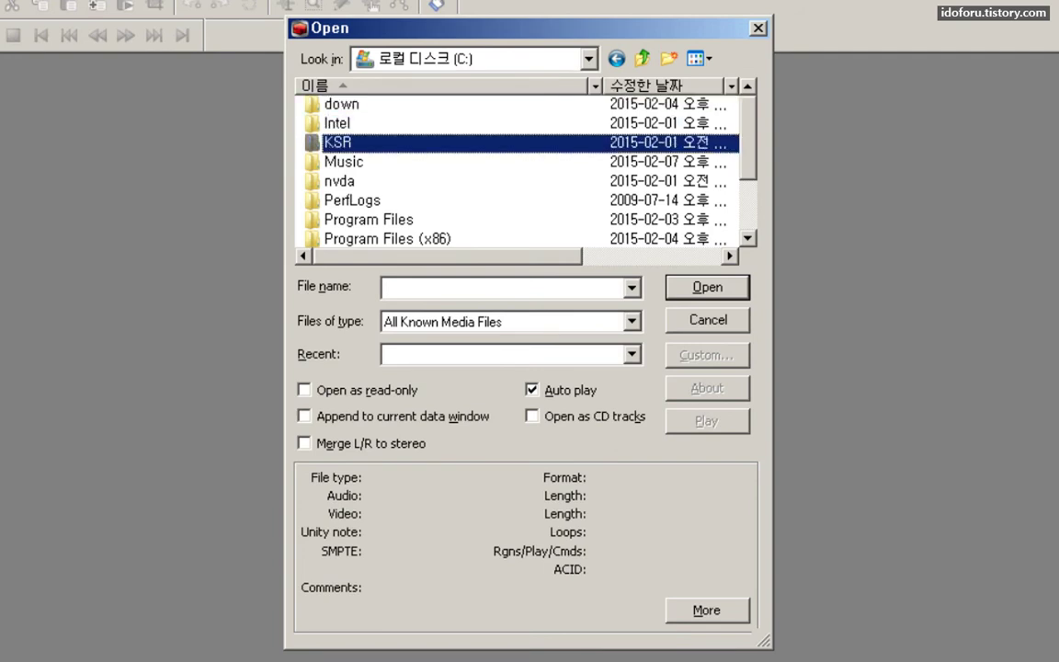
pyautogui.click(343, 161)
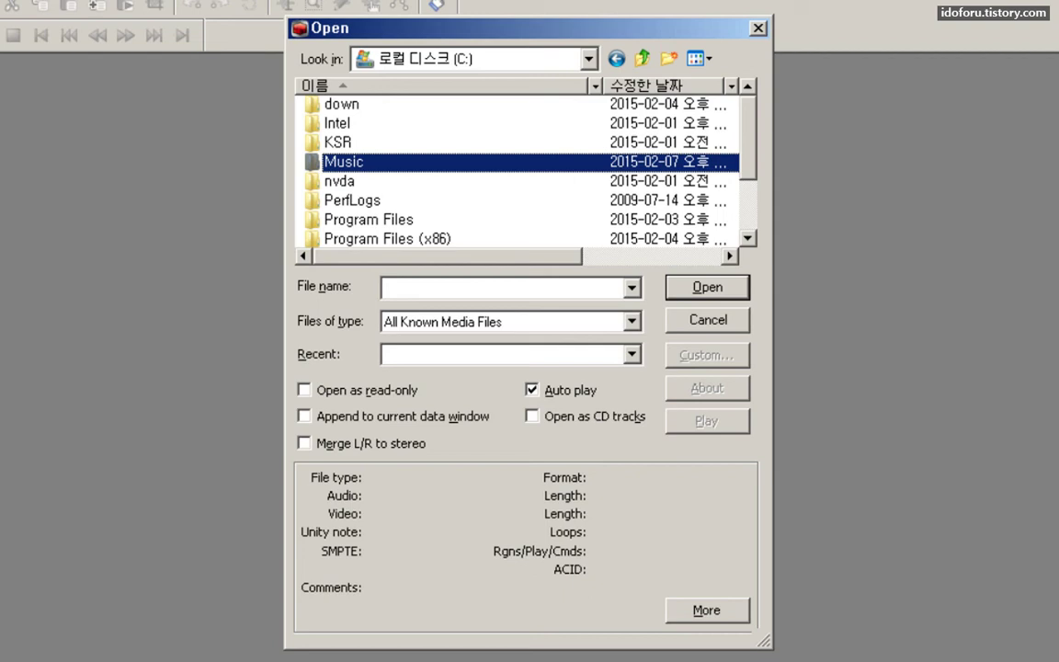
pyautogui.press('Return')
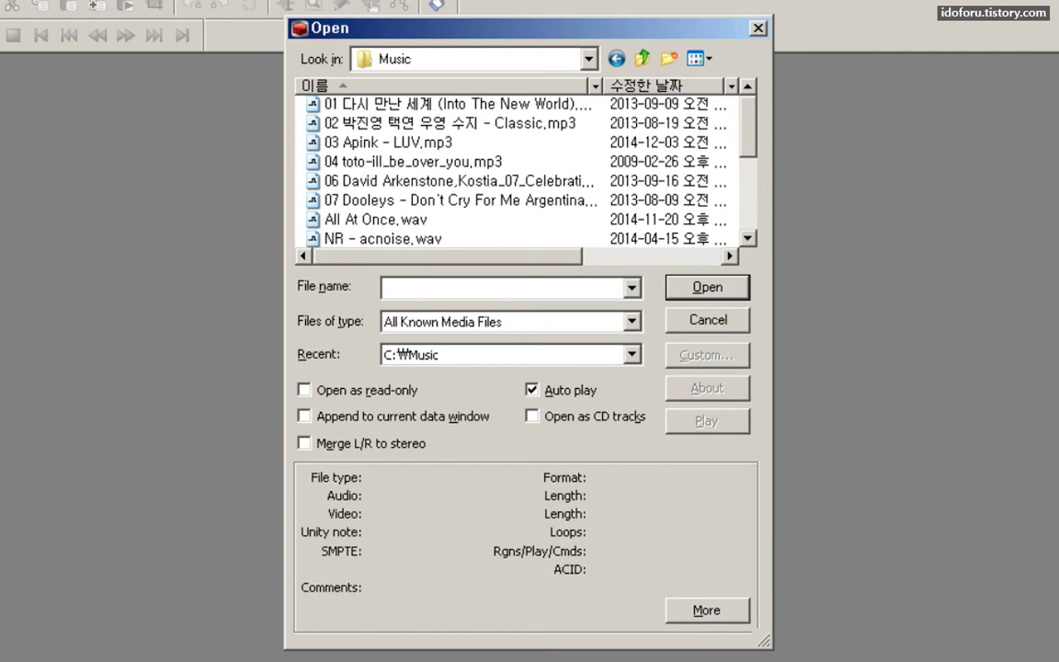
# Select the song 01 다시 만난 세계 (Into The New World), turn off Auto play and leave the file-opening dialog
pyautogui.click(457, 104)
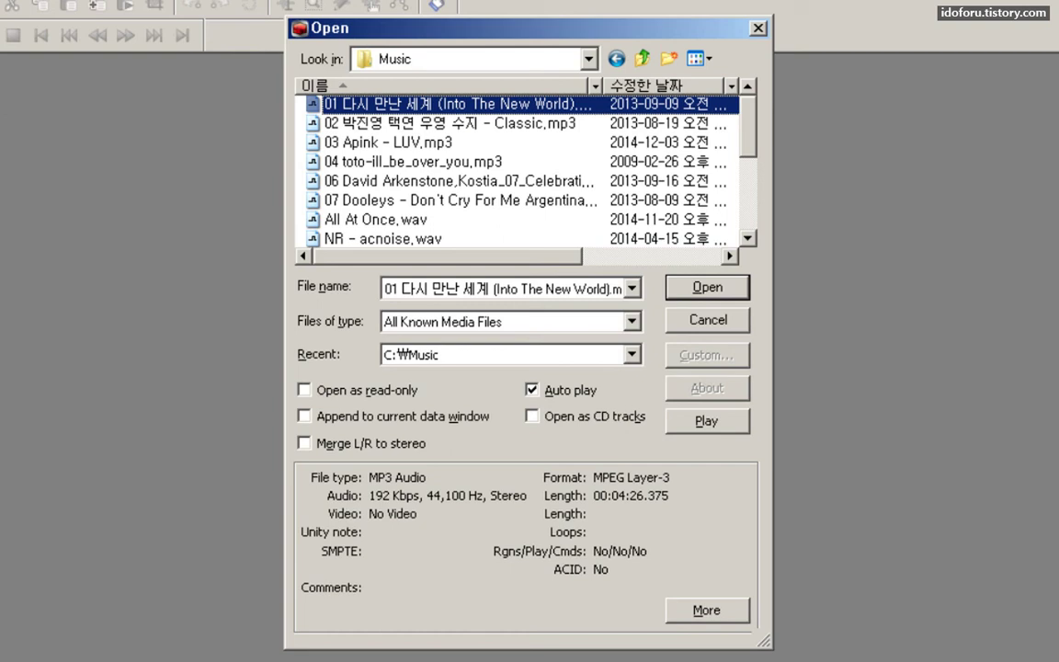
pyautogui.press('Tab')
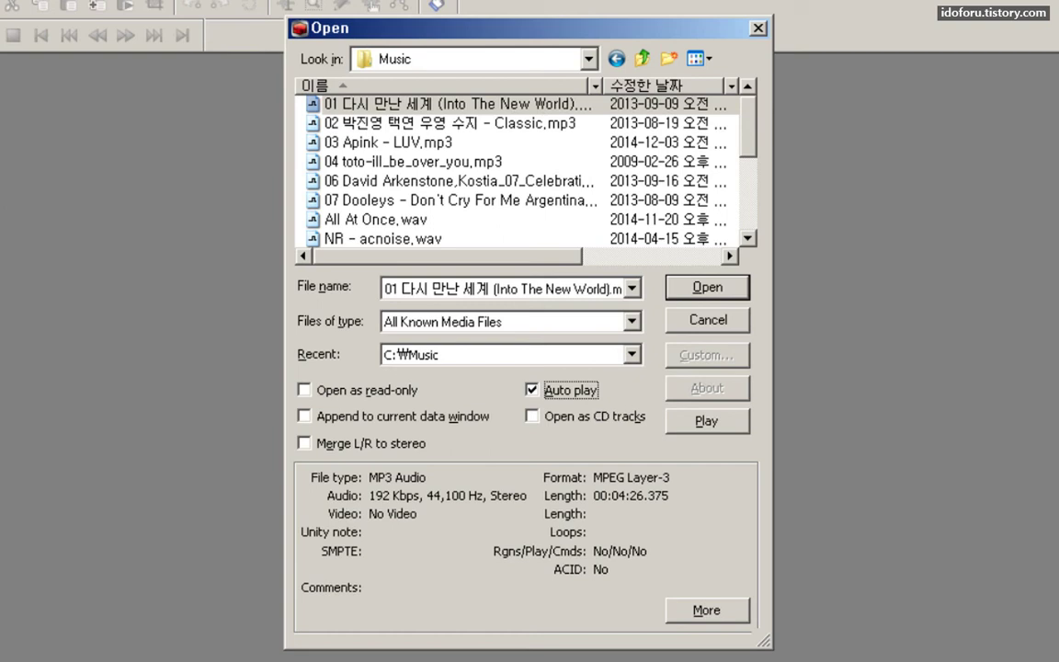
pyautogui.press('space')
pyautogui.press('Return')
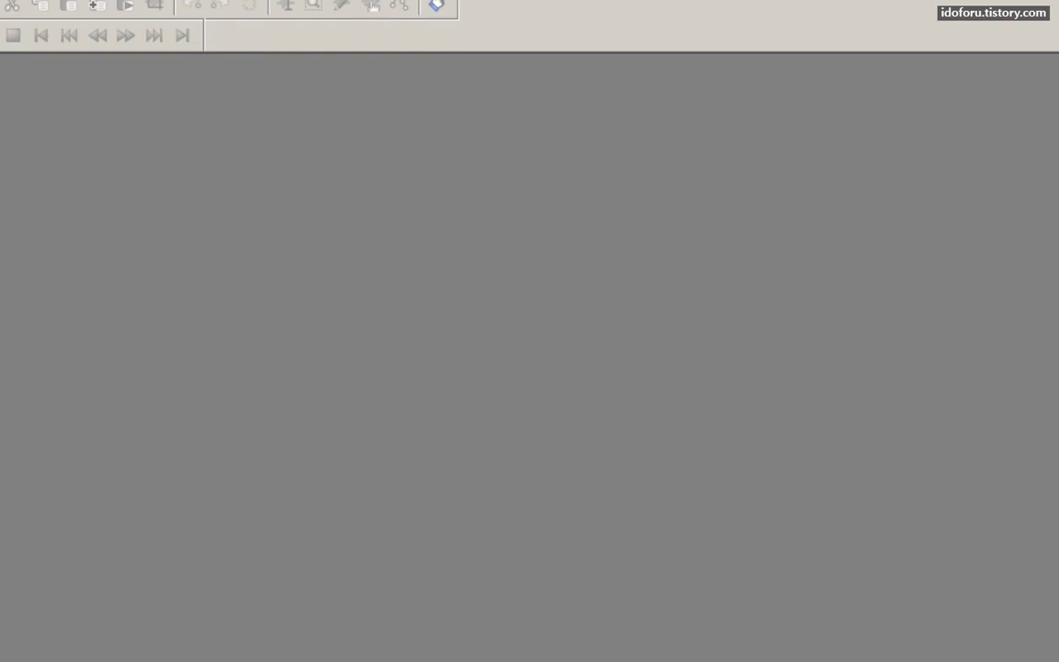
# Reopen the file-opening dialog, go through the songs in Music down to All At Once.wav, and briefly preview that file
pyautogui.hotkey('ctrl', 'o')
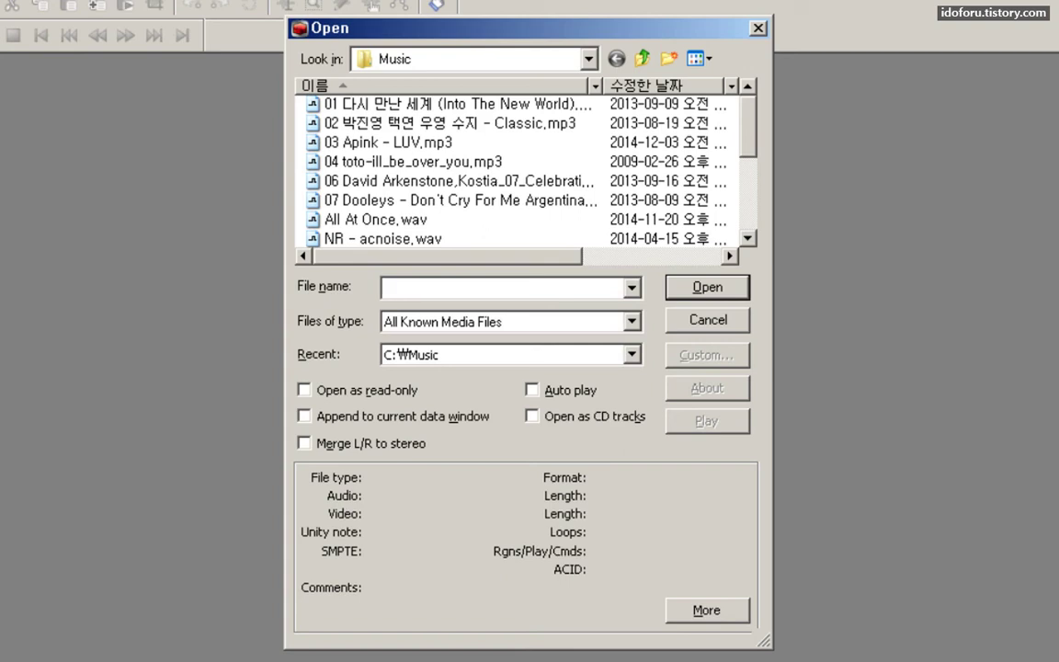
pyautogui.press('Tab')
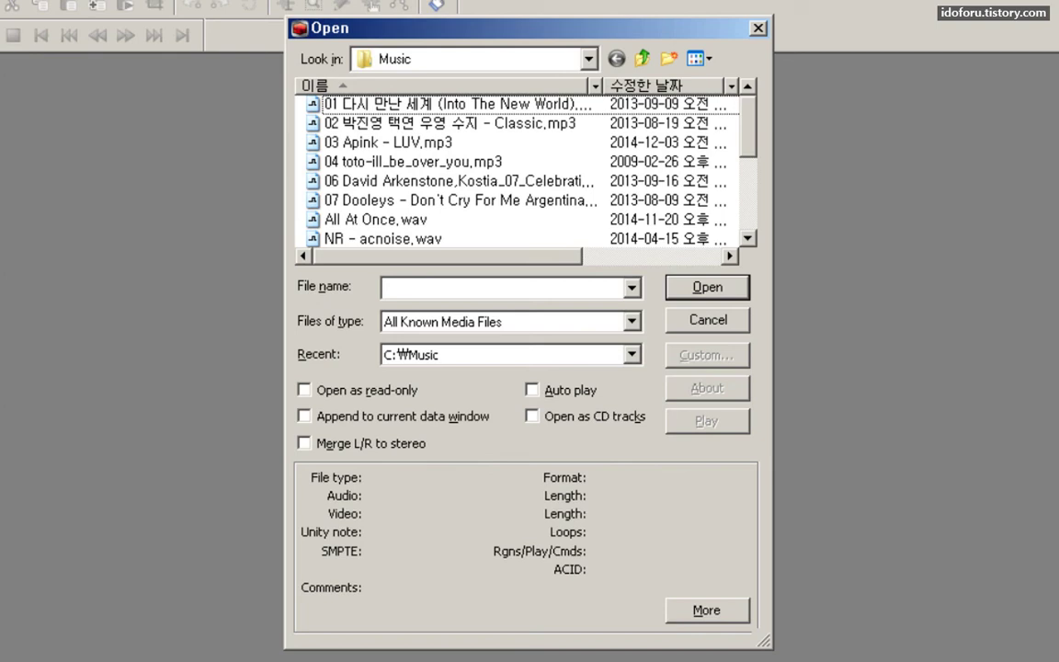
pyautogui.click(450, 122)
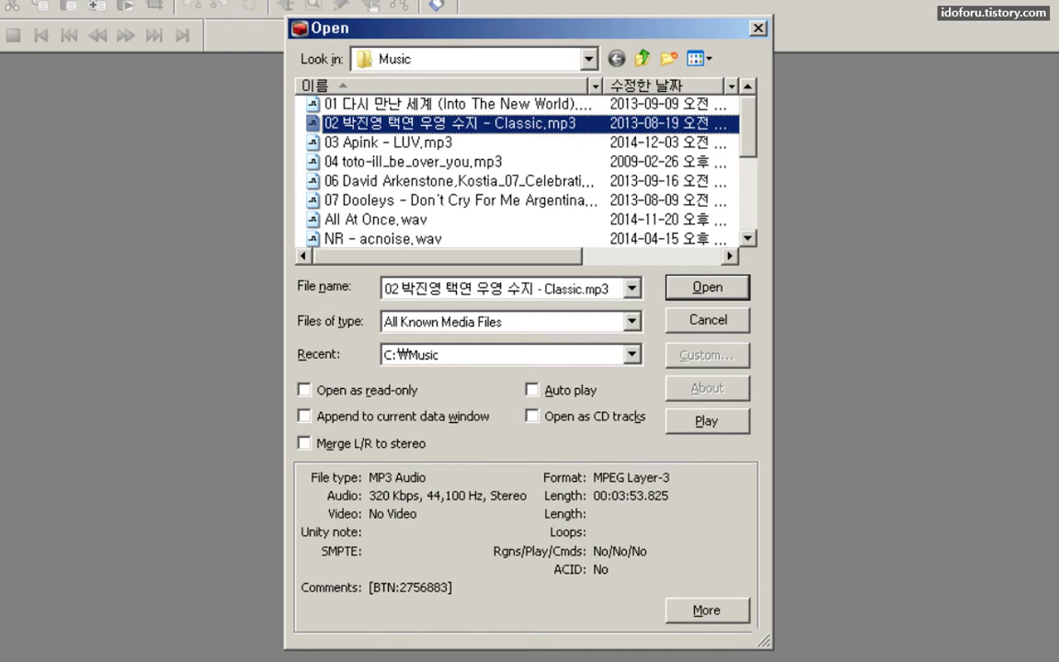
pyautogui.click(450, 141)
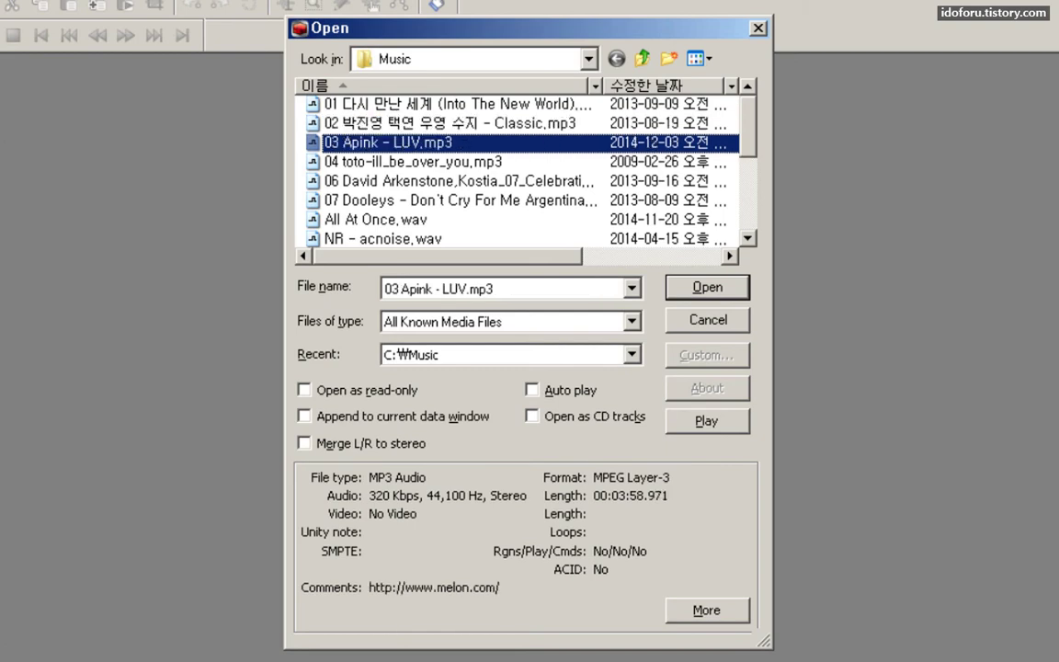
pyautogui.click(423, 161)
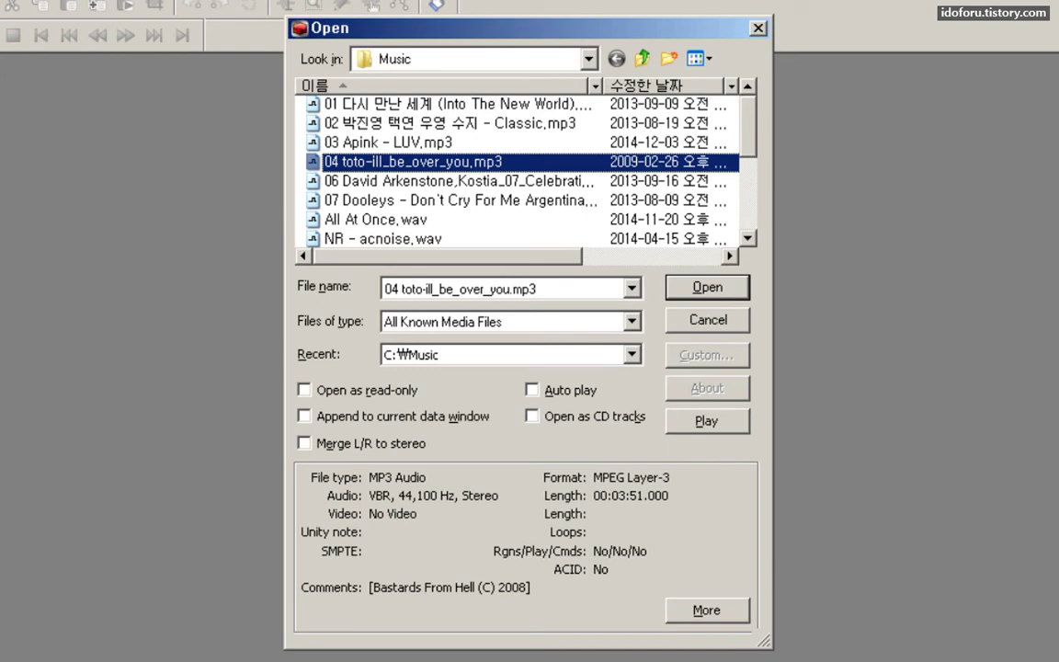
pyautogui.click(413, 180)
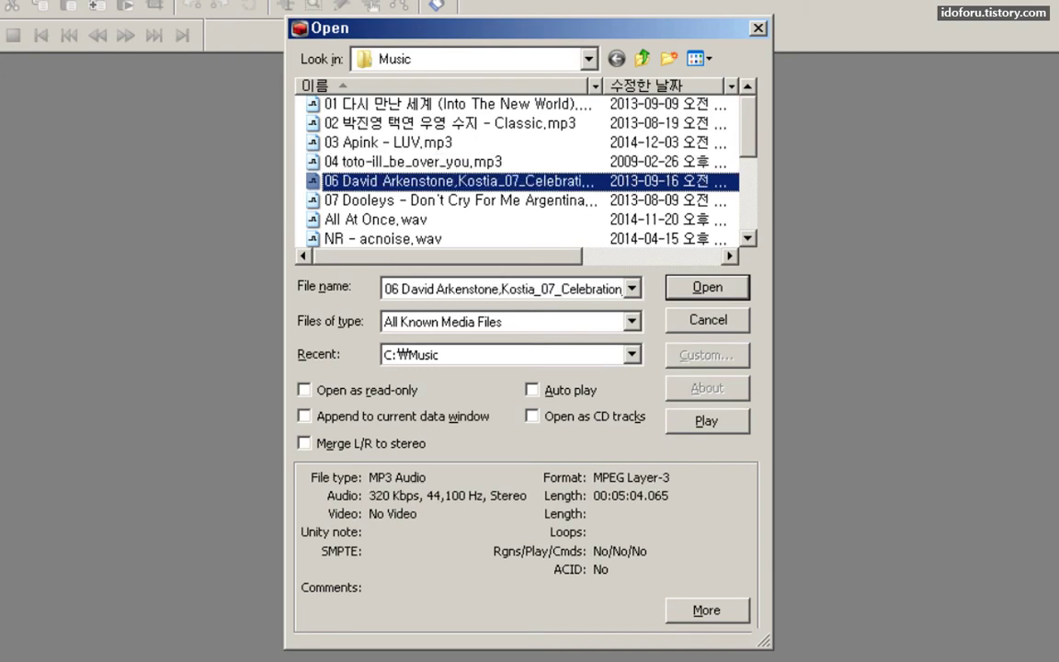
pyautogui.click(460, 199)
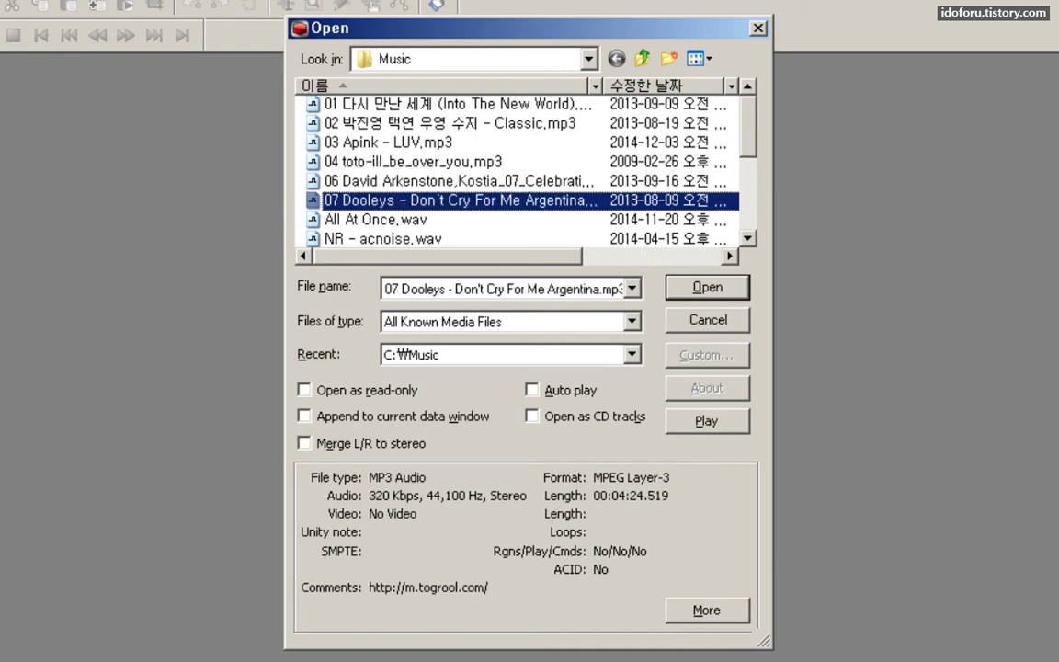
pyautogui.click(377, 218)
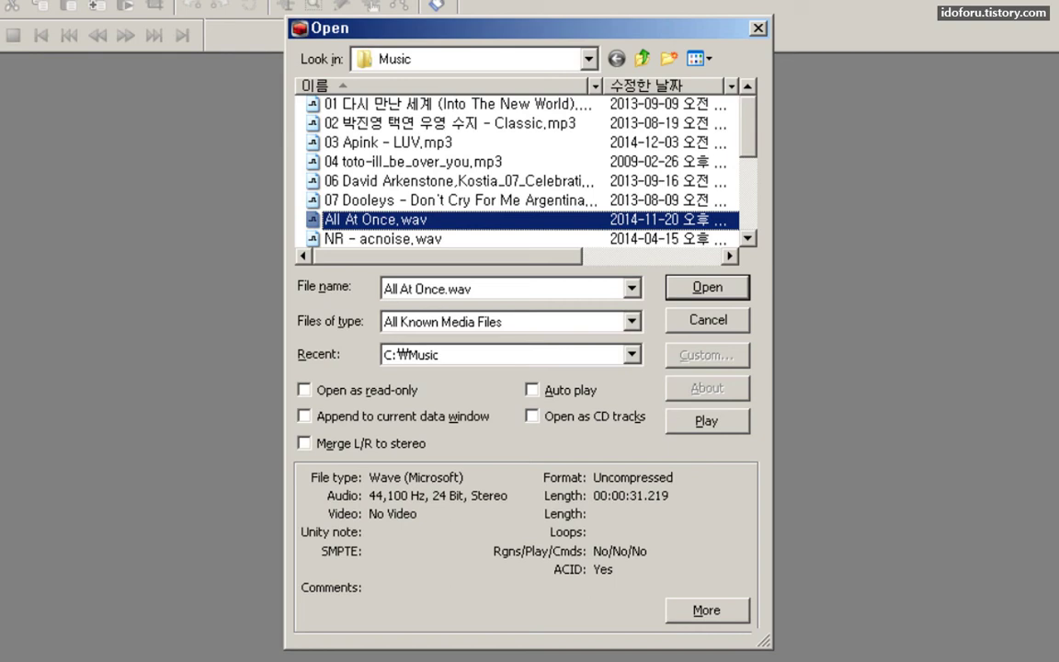
pyautogui.hotkey('alt', 'p')
pyautogui.hotkey('alt', 's')
# Move on to Sample - Drum.wav in the file list and briefly preview it
pyautogui.click(383, 238)
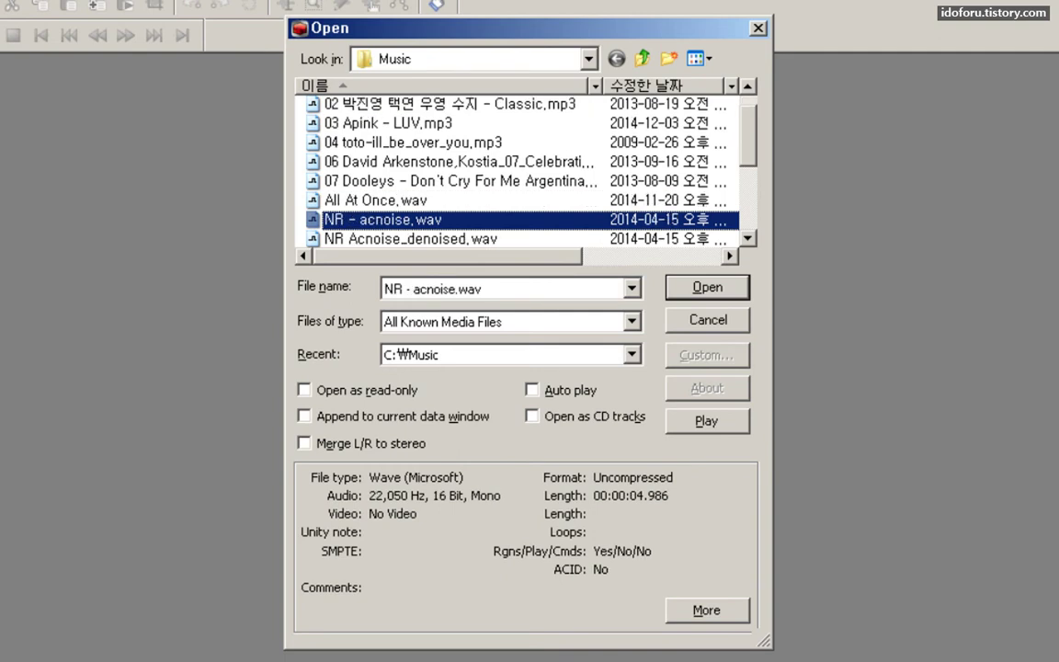
pyautogui.click(410, 238)
pyautogui.click(388, 238)
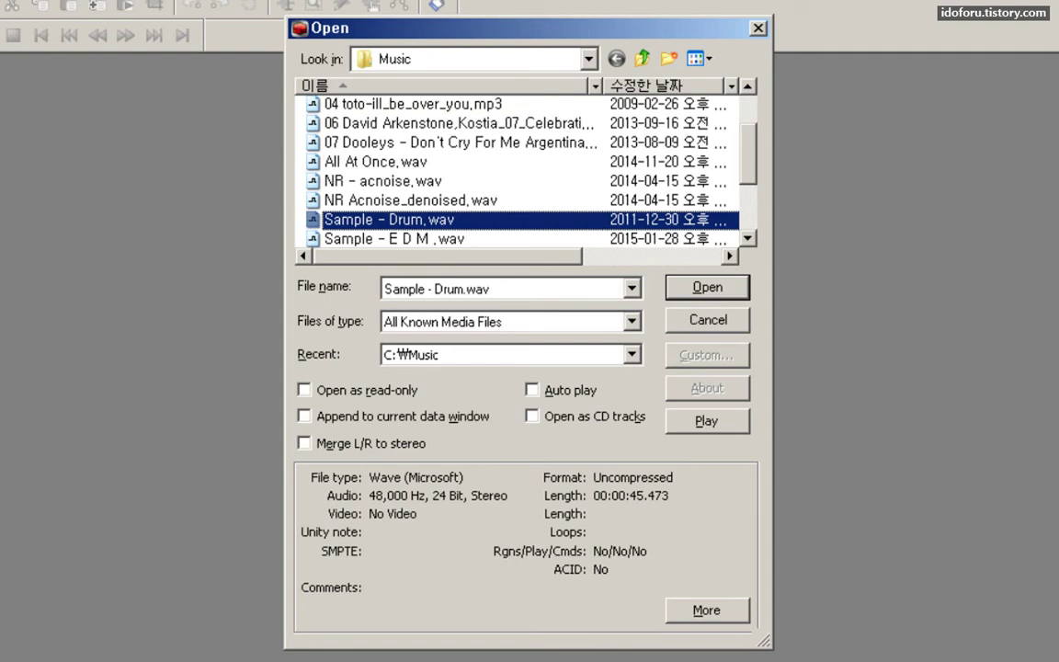
pyautogui.hotkey('alt', 'p')
pyautogui.press('space')
# Select the three consecutive files from All At Once.wav to NR Acnoise_denoised.wav together
pyautogui.press('Up')
pyautogui.press('Up')
pyautogui.press('Up')
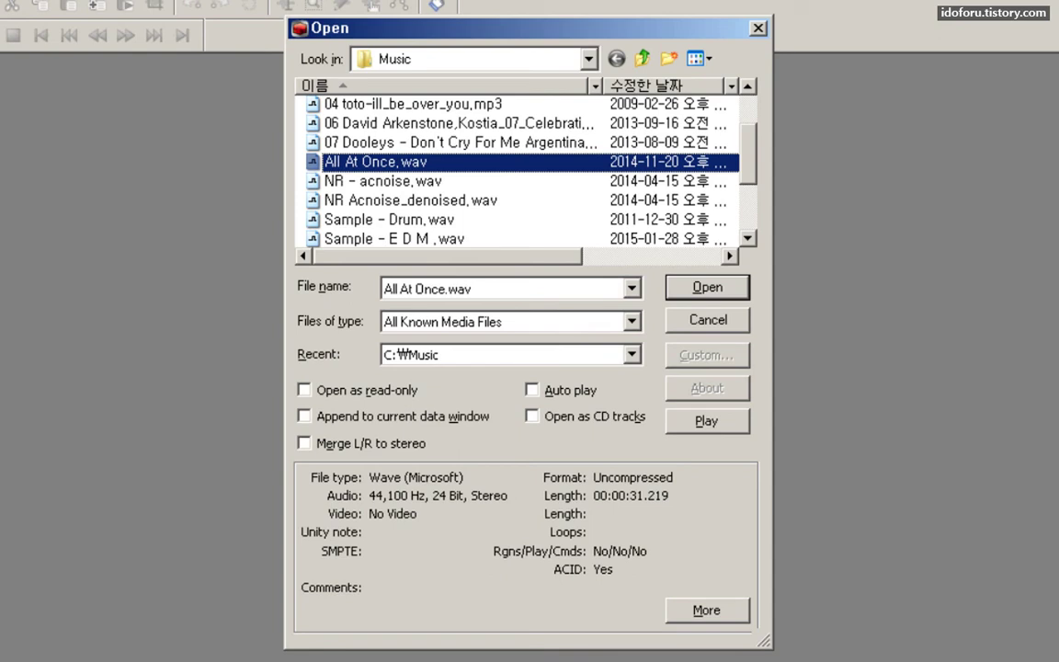
pyautogui.hotkey('shift', 'Down')
pyautogui.hotkey('shift', 'Down')
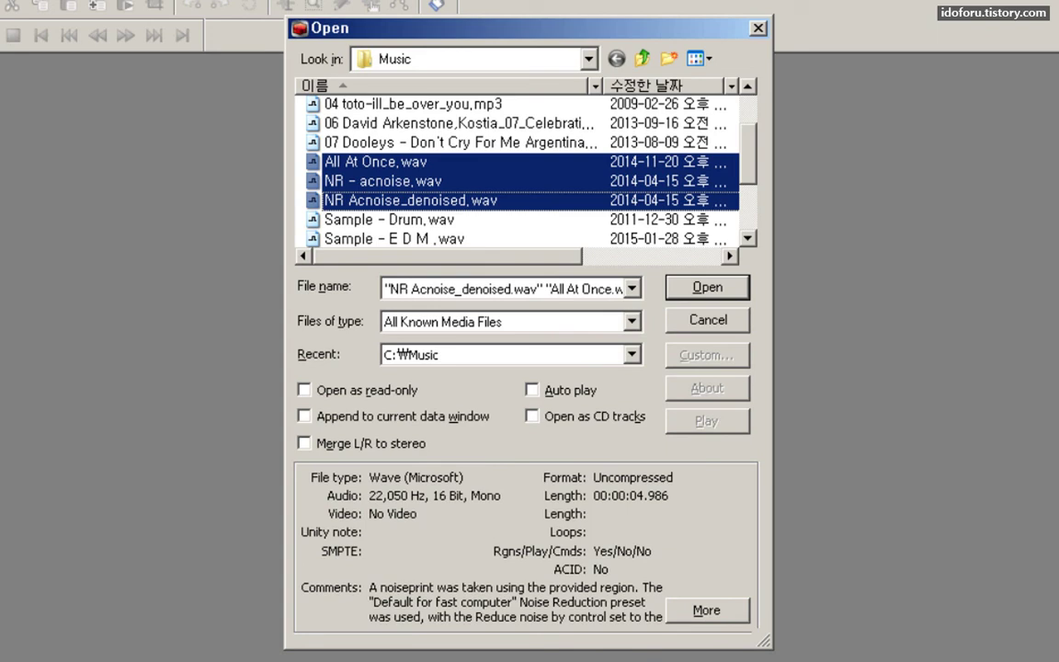
# Replace the multiple selection with the single song 01 다시 만난 세계 (Into The New World)
pyautogui.press('Up')
pyautogui.press('Up')
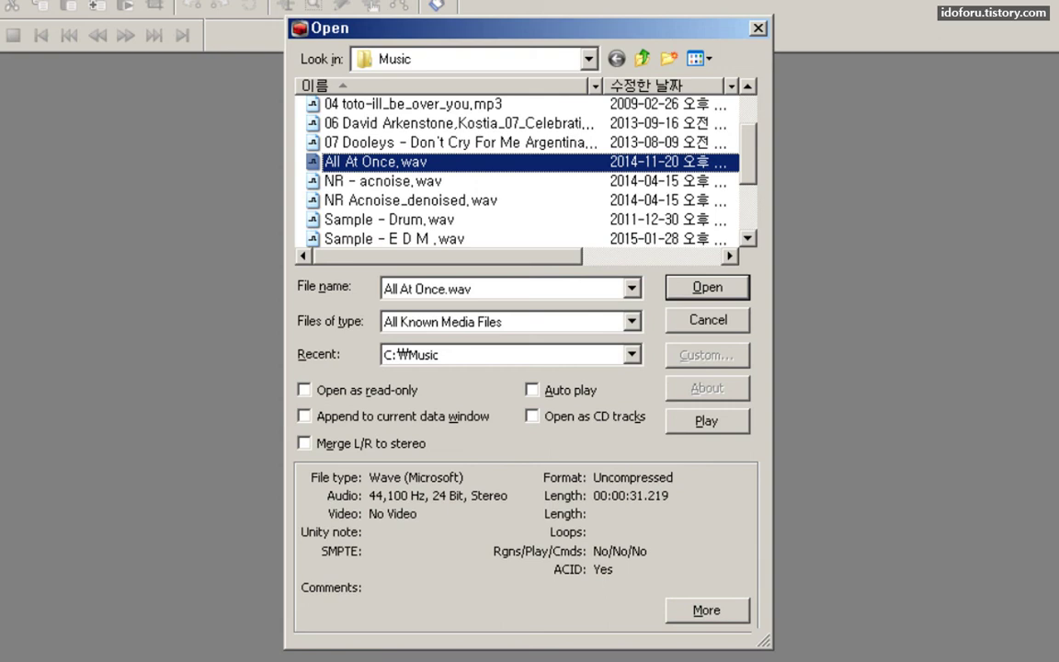
pyautogui.press('Up')
pyautogui.press('Up')
pyautogui.press('Up')
pyautogui.press('Up')
pyautogui.press('Up')
pyautogui.press('Up')
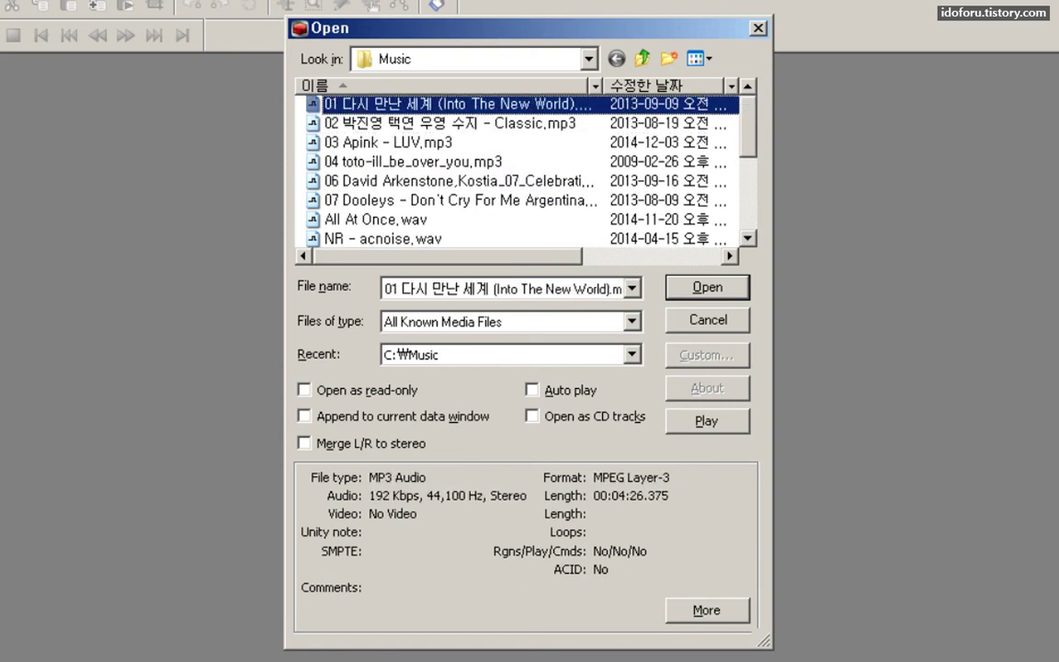
# Open the selected song 01 다시 만난 세계 (Into The New World).mp3 and briefly play it from the start
pyautogui.press('Return')
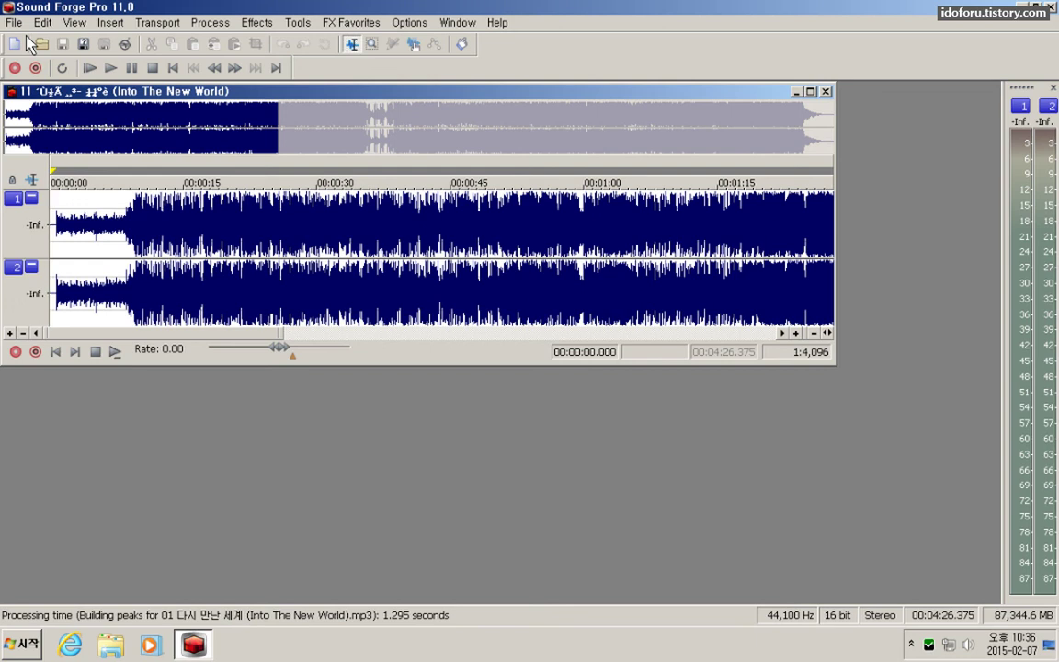
pyautogui.press('space')
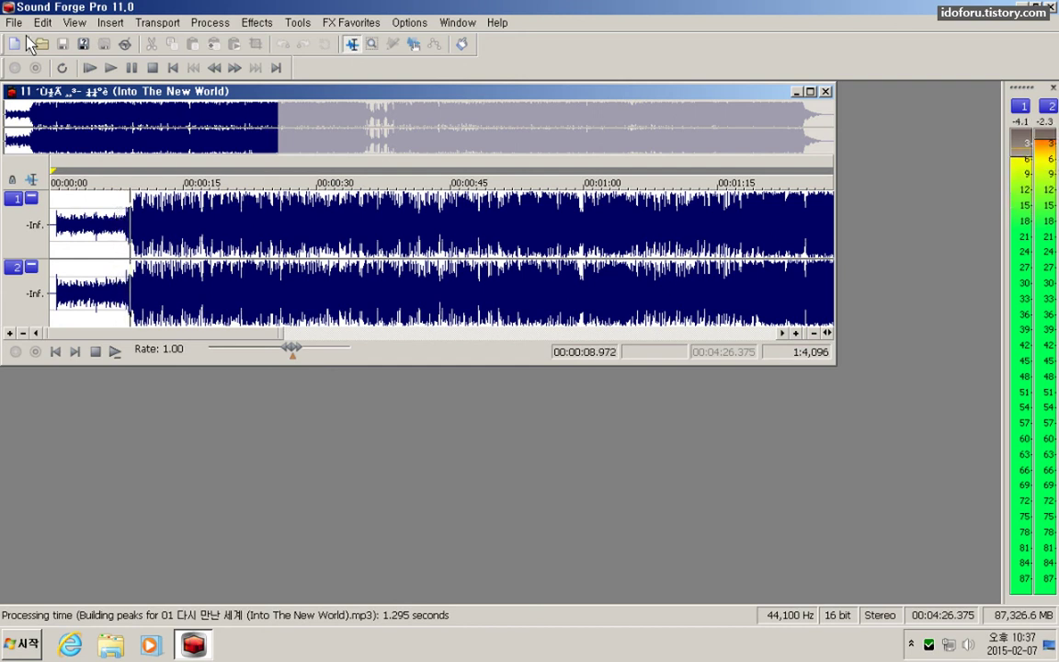
pyautogui.press('space')
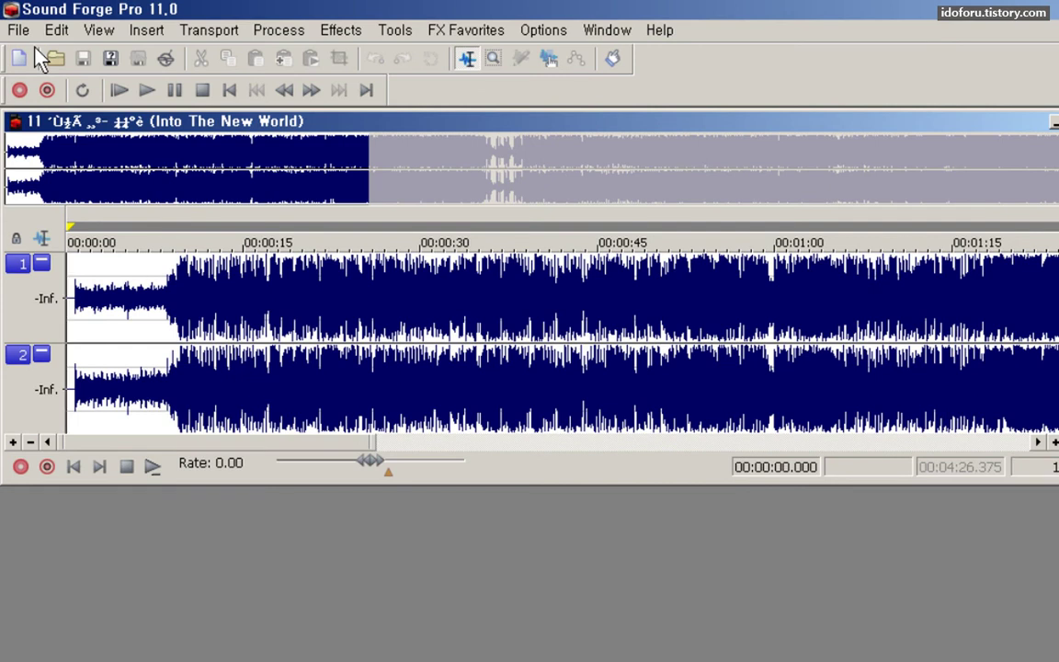
# Close the active sound file Into The New World
pyautogui.press('alt')
pyautogui.press('Down')
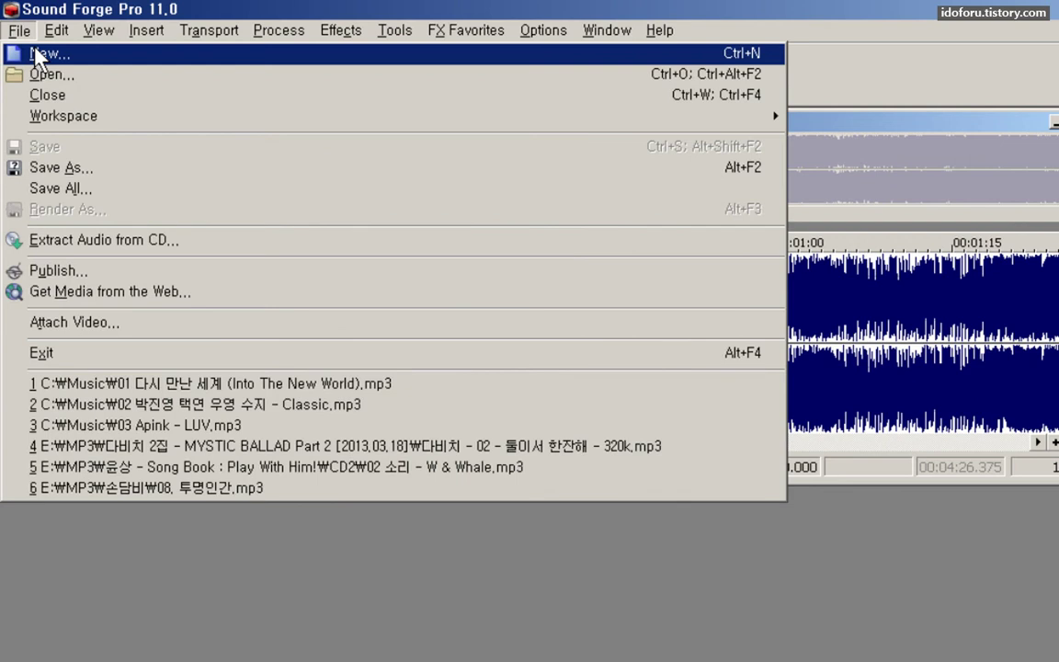
pyautogui.press('Down')
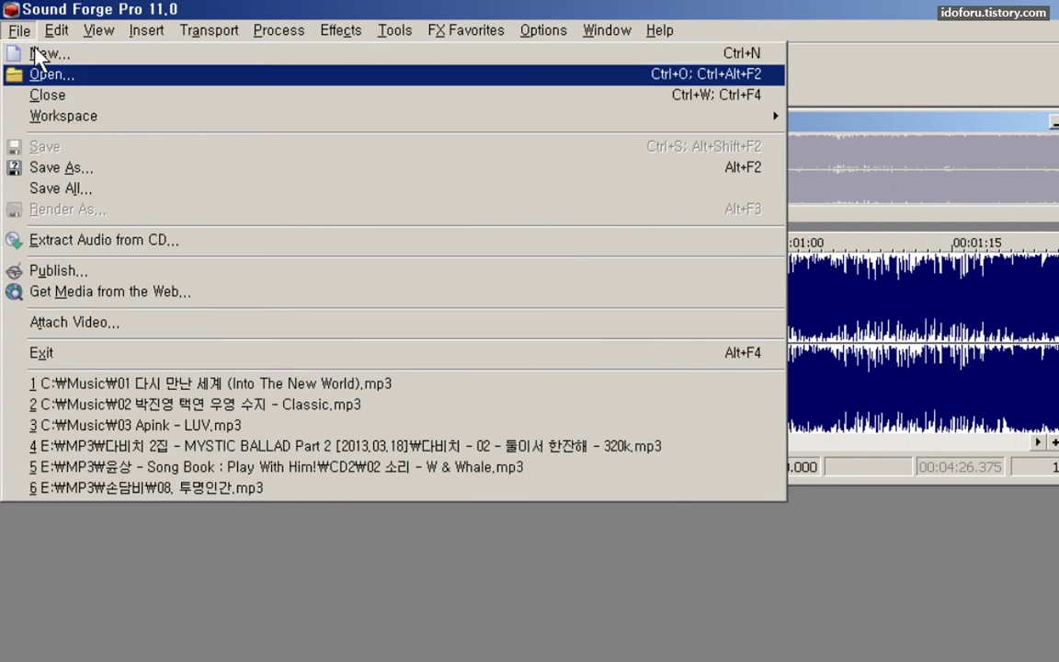
pyautogui.press('Down')
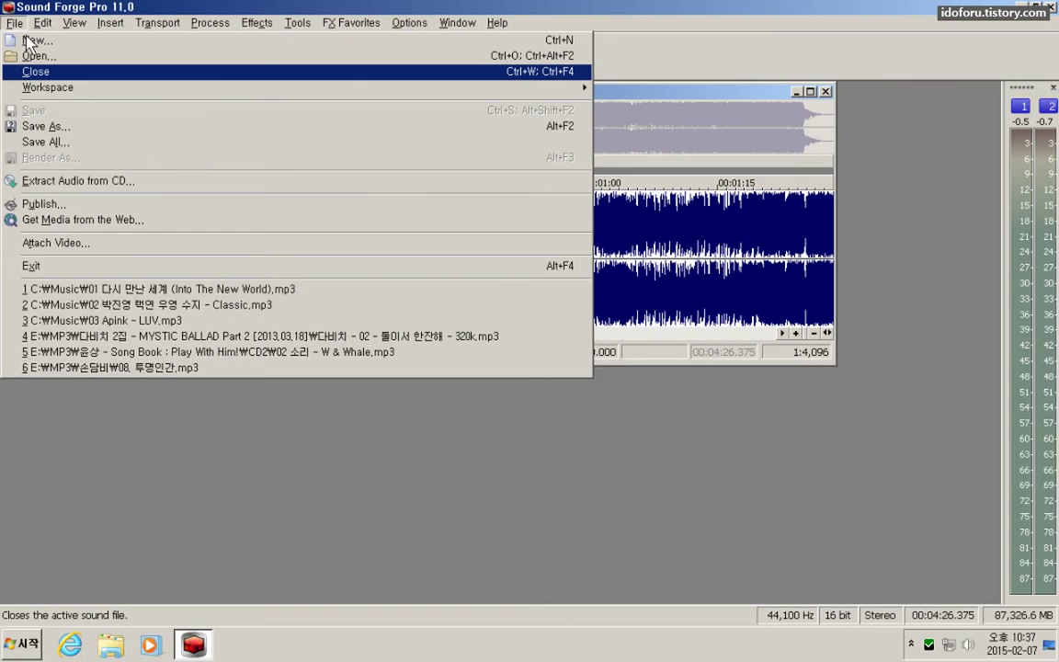
pyautogui.press('Return')
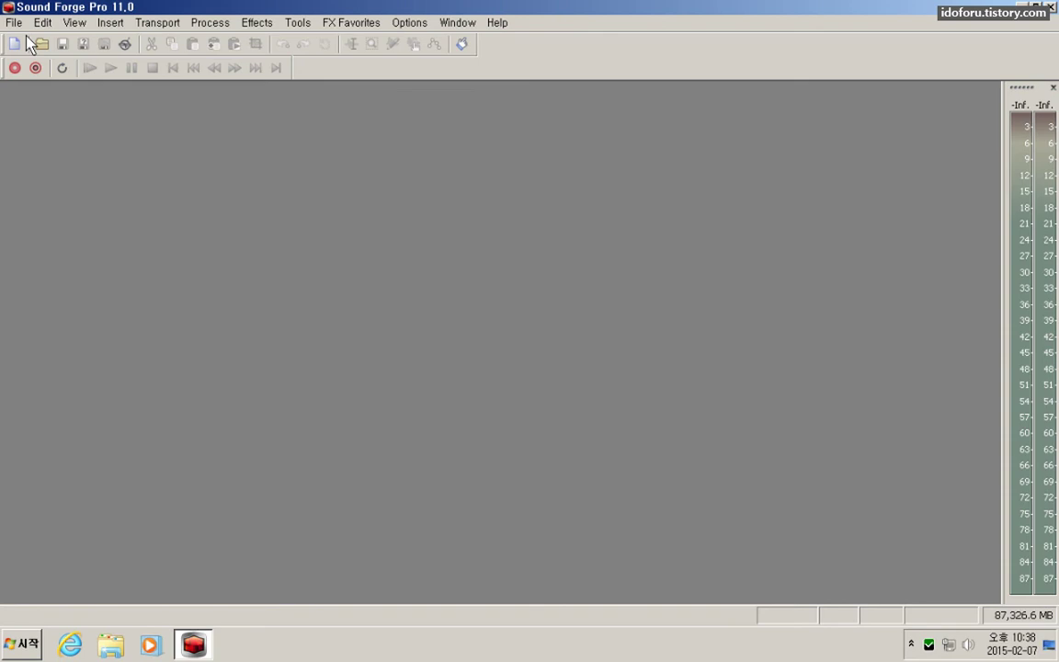
# Open 03 Apink - LUV.mp3 from the Music folder and briefly play it from the start
pyautogui.click(40, 44)
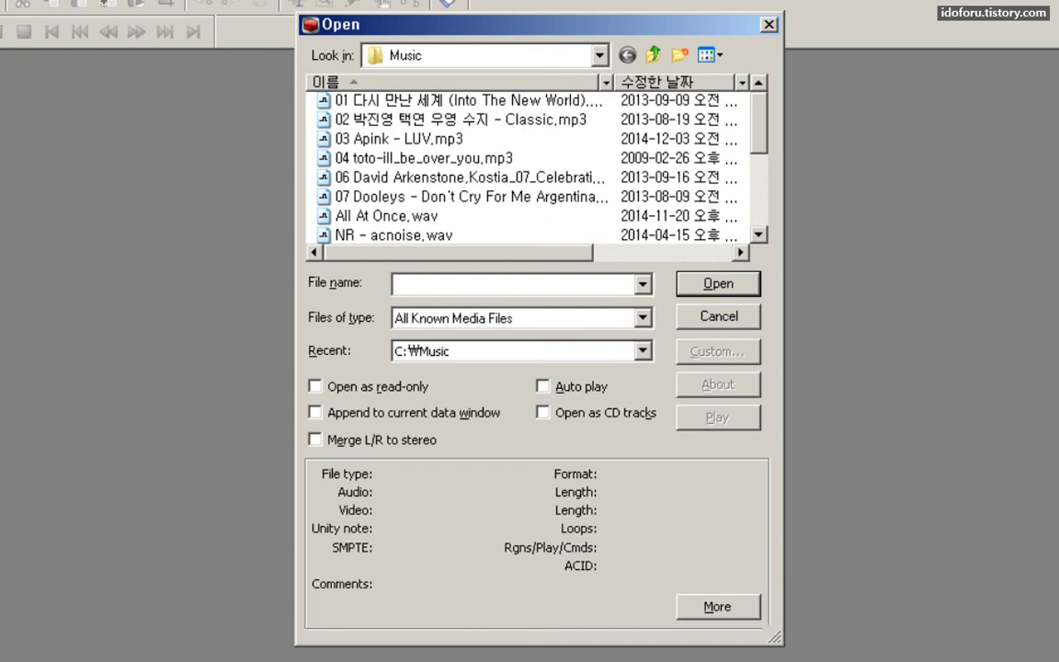
pyautogui.hotkey('shift', 'Tab')
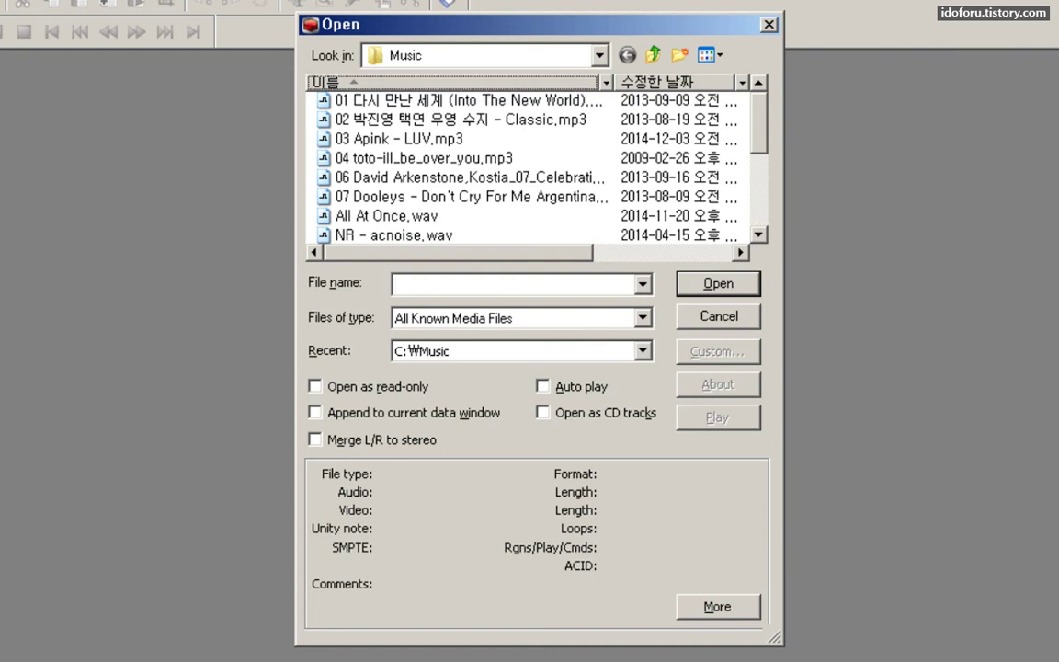
pyautogui.press('Tab')
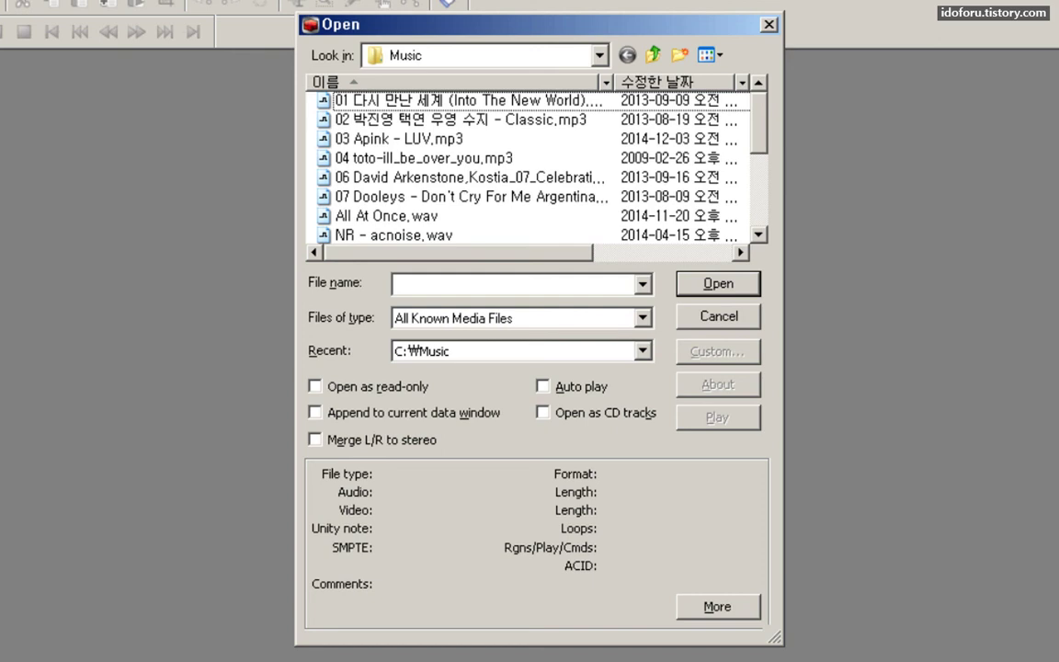
pyautogui.press('Down')
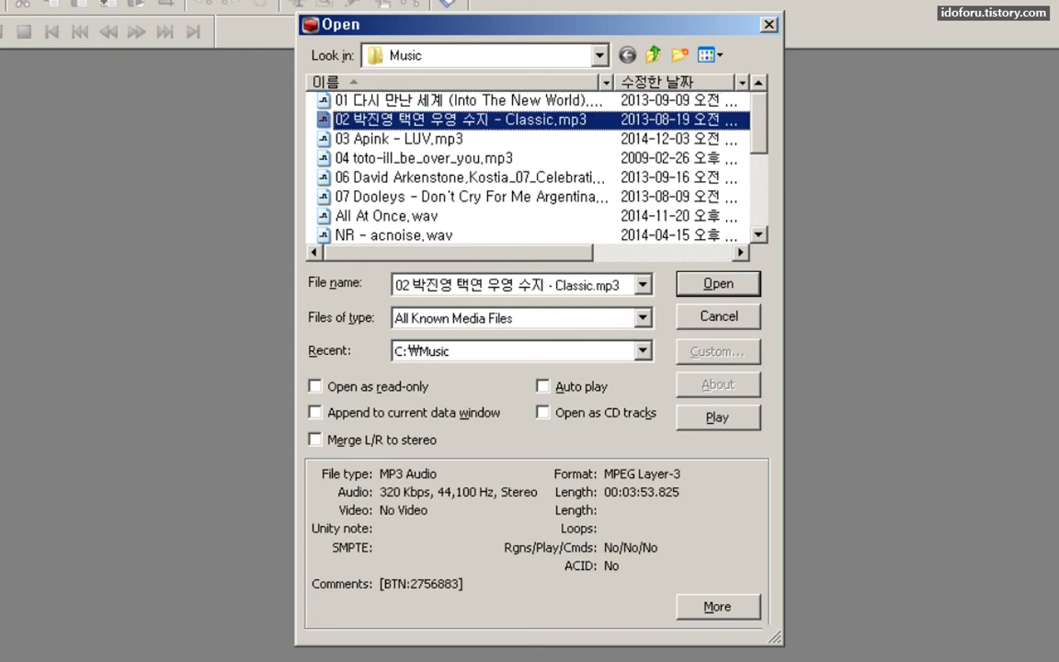
pyautogui.press('Down')
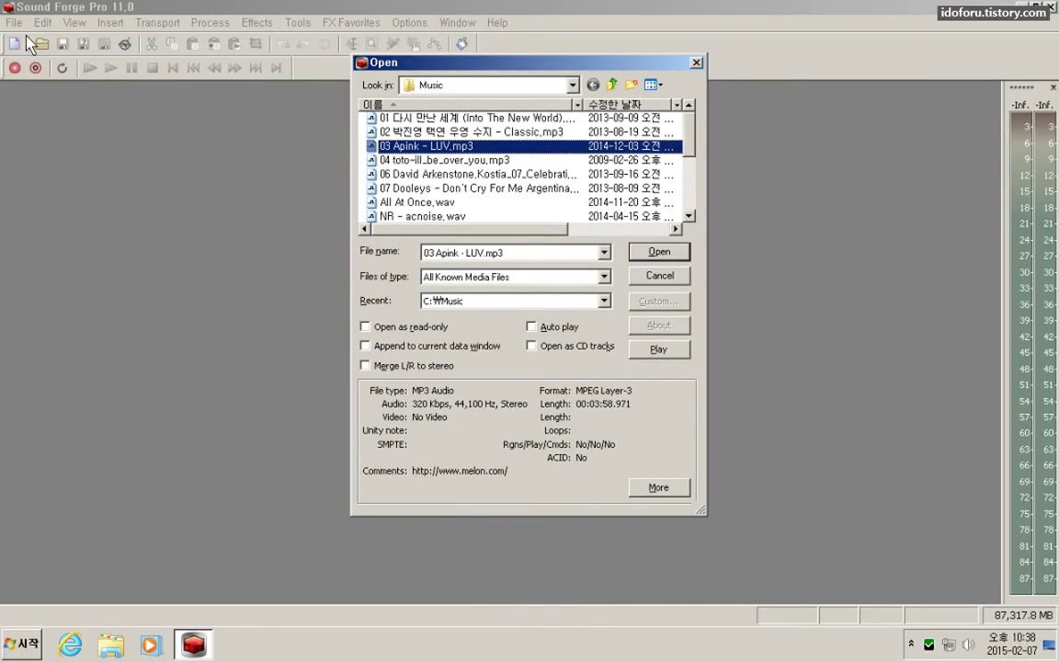
pyautogui.press('Return')
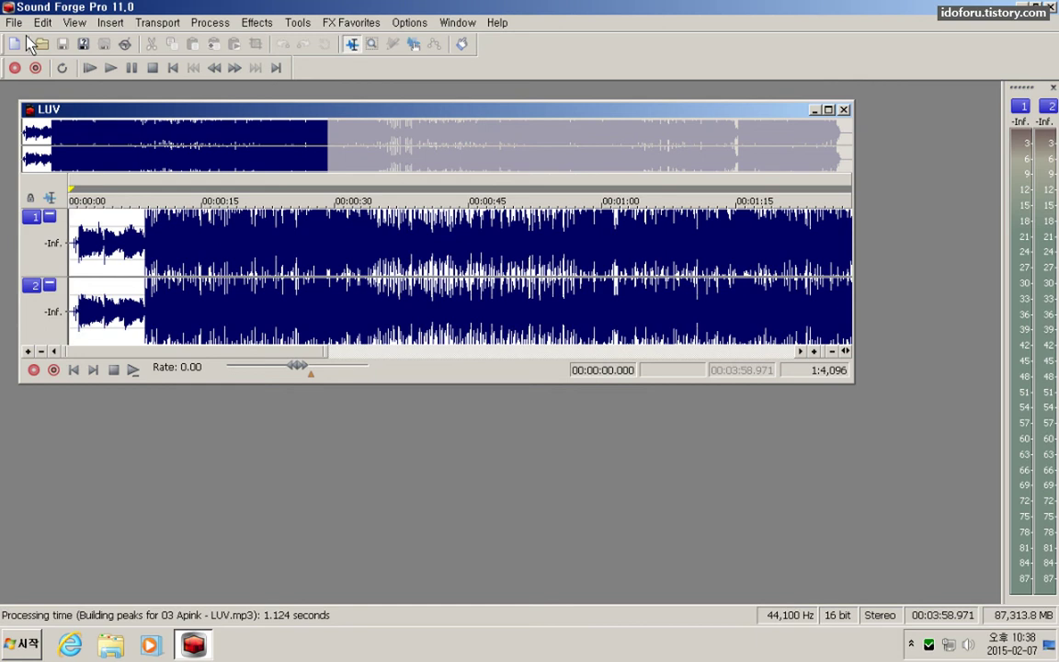
pyautogui.press('space')
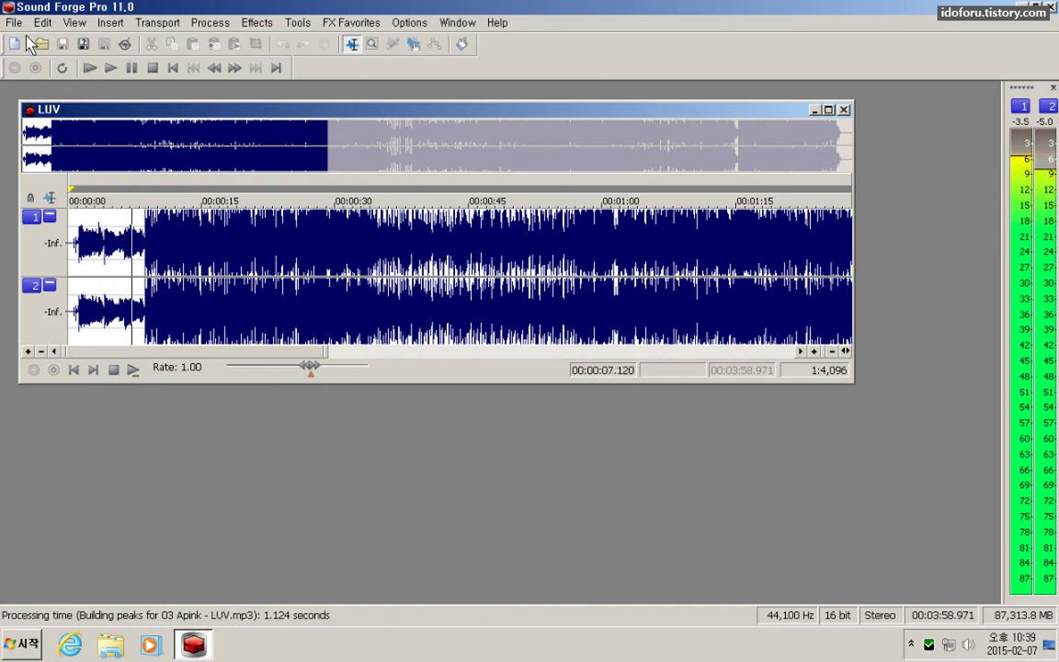
pyautogui.press('space')
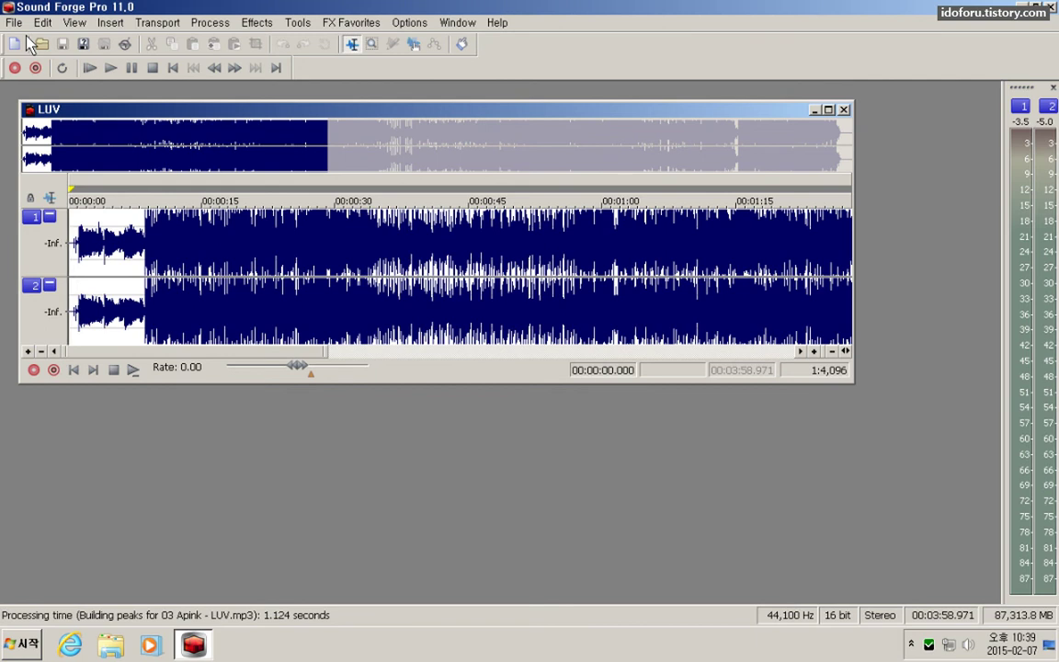
# Open 04 toto-ill_be_over_you.mp3 from the Music folder alongside LUV and briefly play it
pyautogui.hotkey('ctrl', 'o')
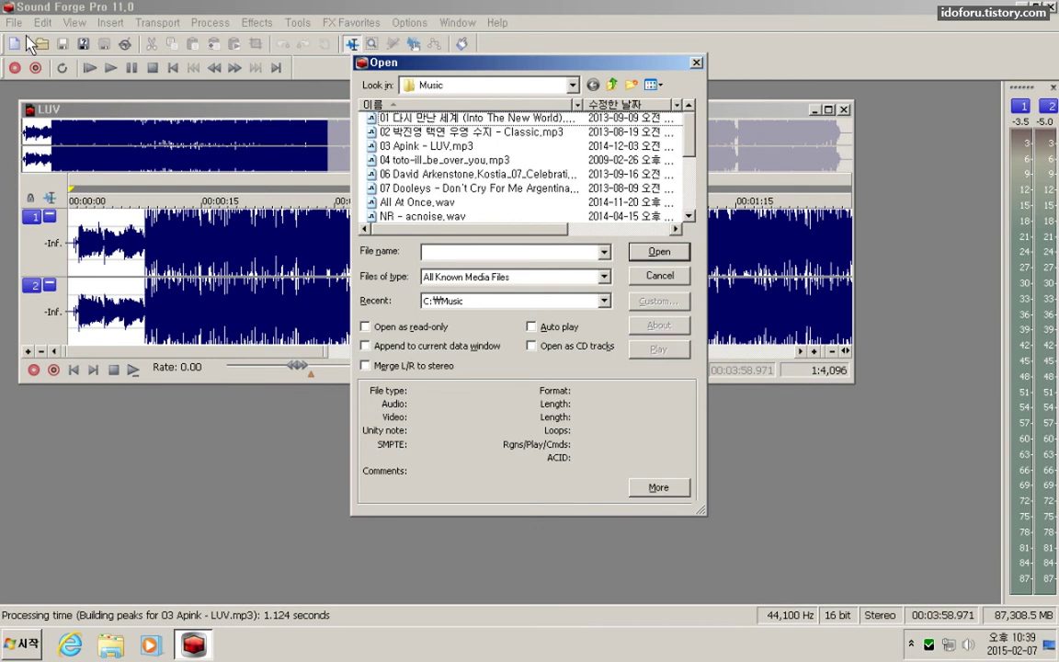
pyautogui.press('Down')
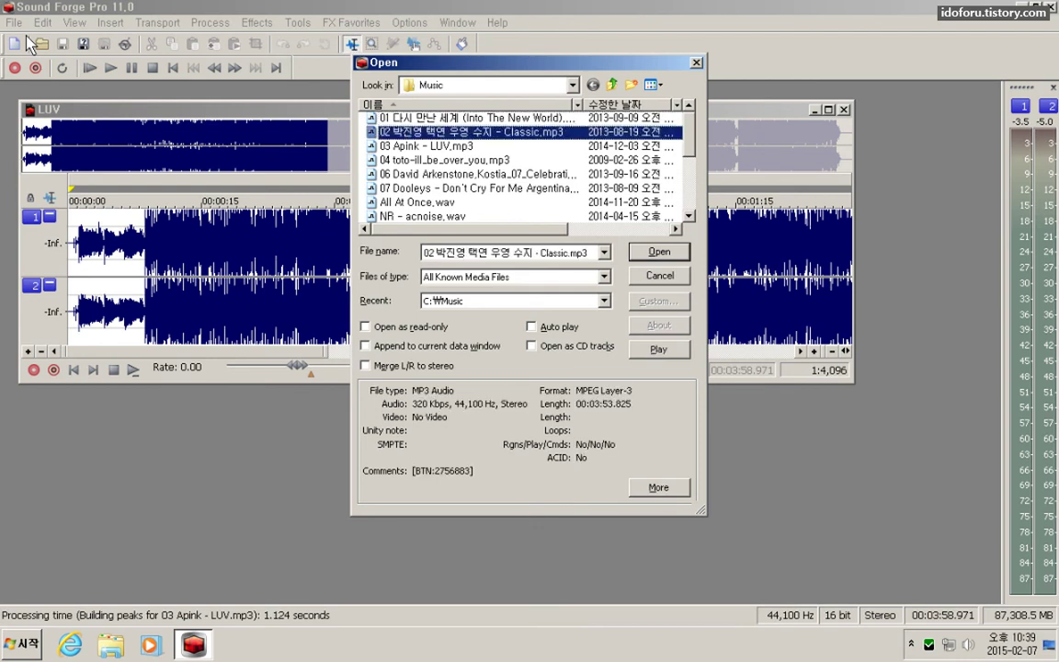
pyautogui.press('Down')
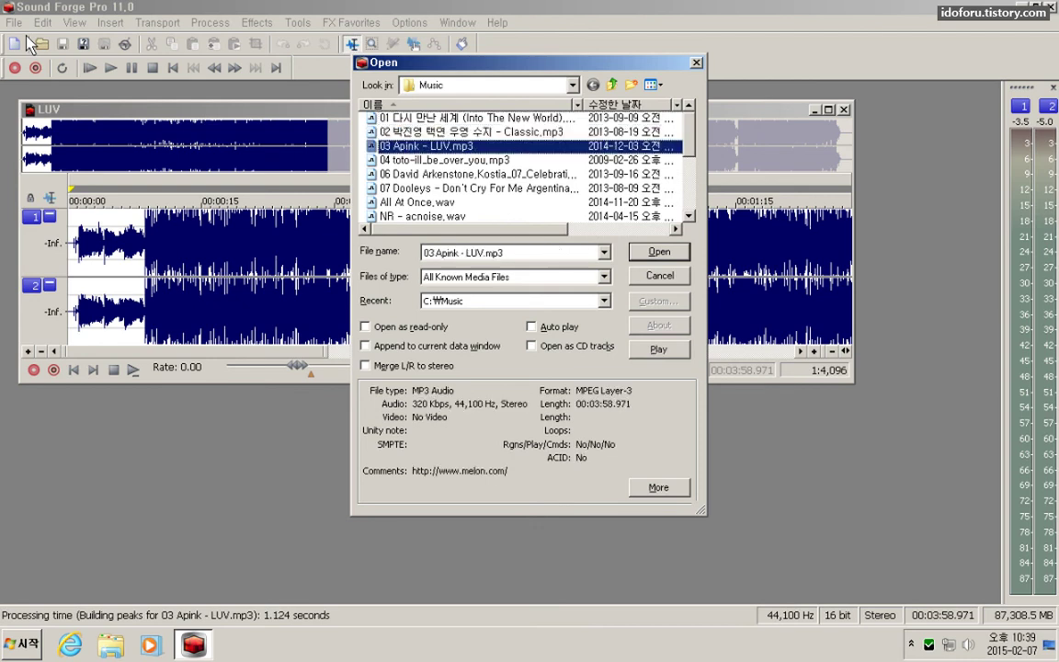
pyautogui.press('Down')
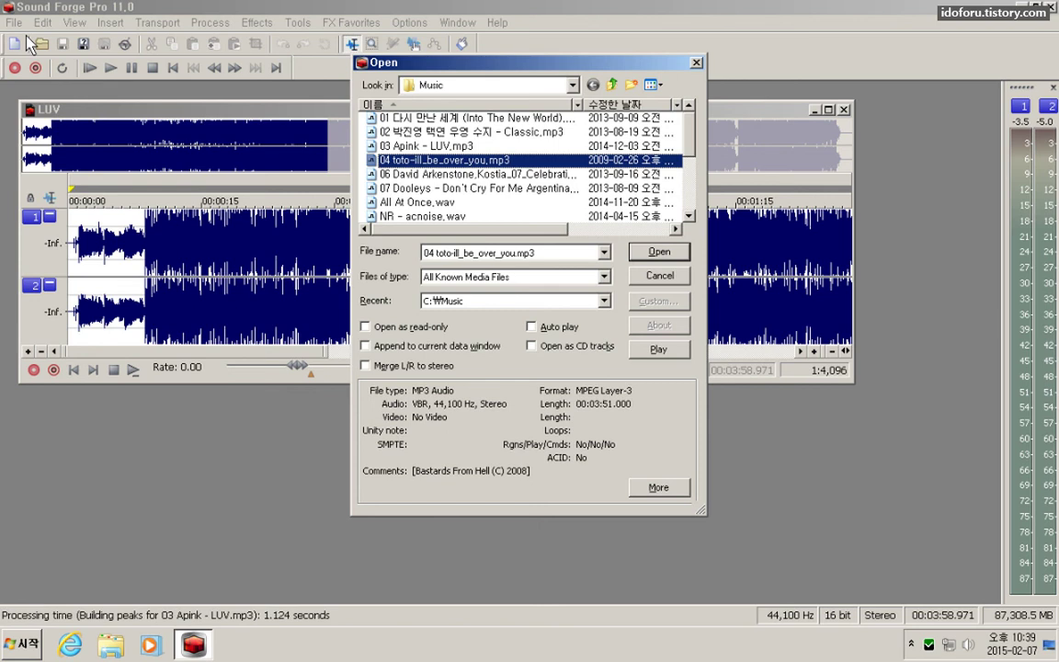
pyautogui.press('Return')
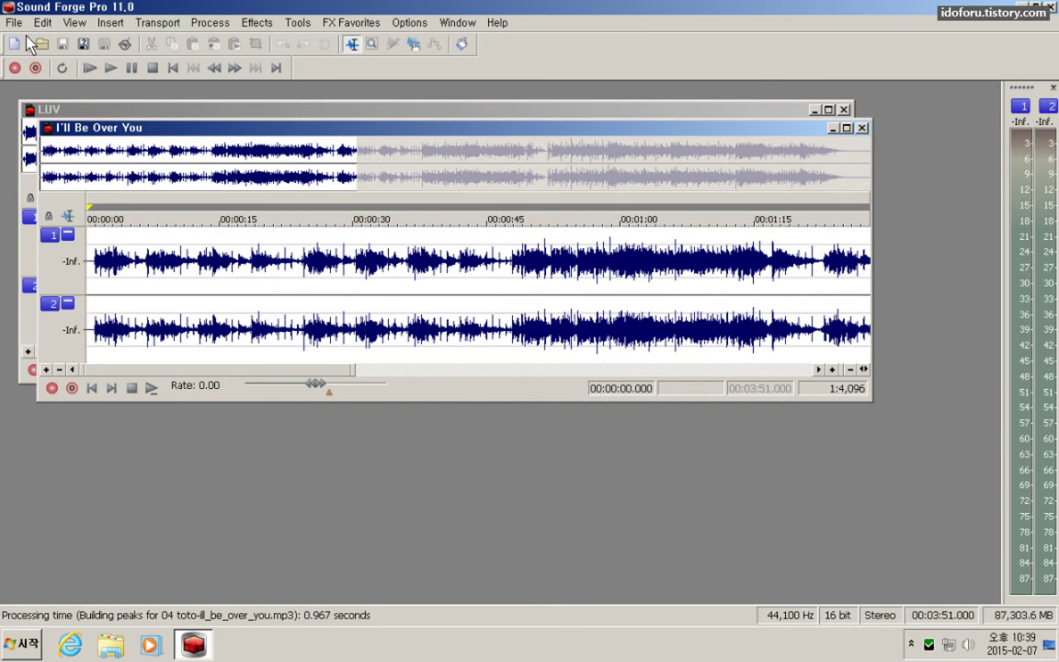
pyautogui.press('space')
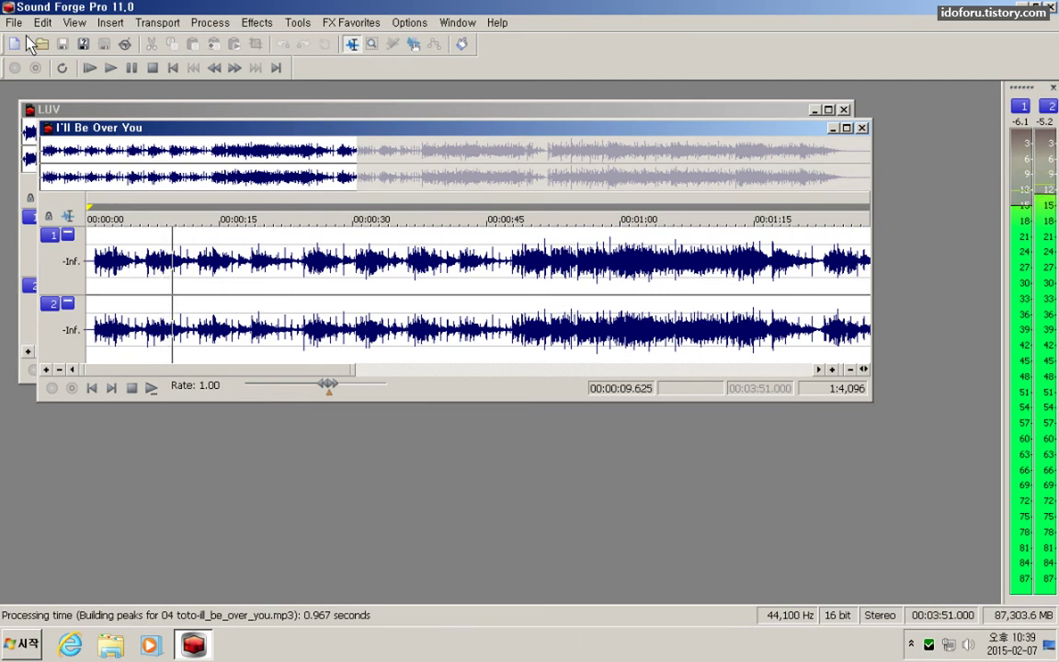
pyautogui.press('space')
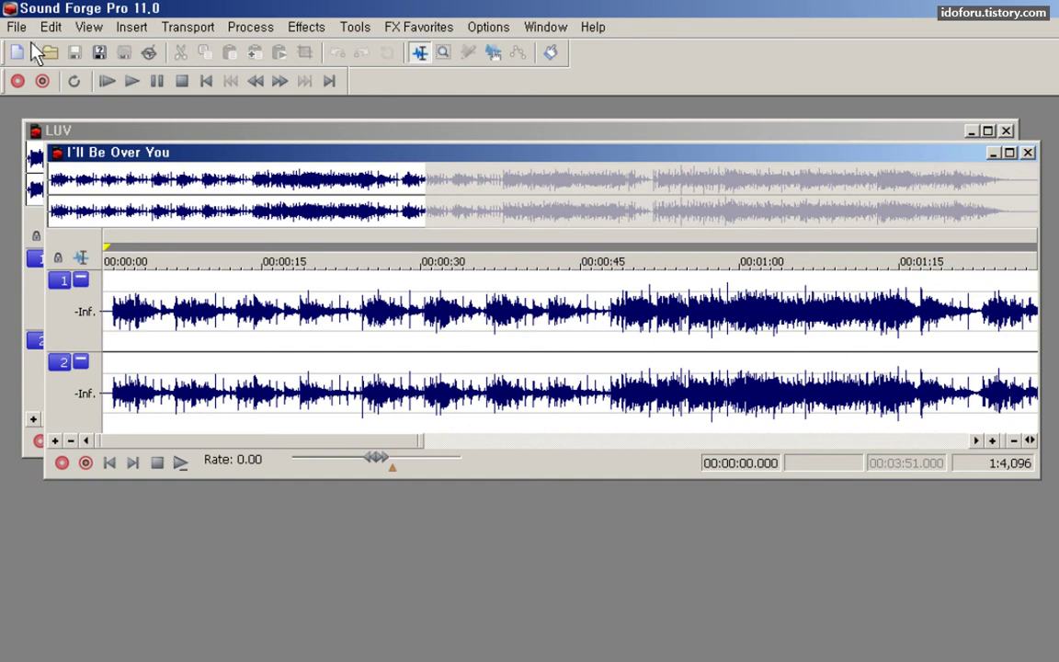
# Switch to the LUV data window, briefly play it, and close that file
pyautogui.hotkey('ctrl', 'Tab')
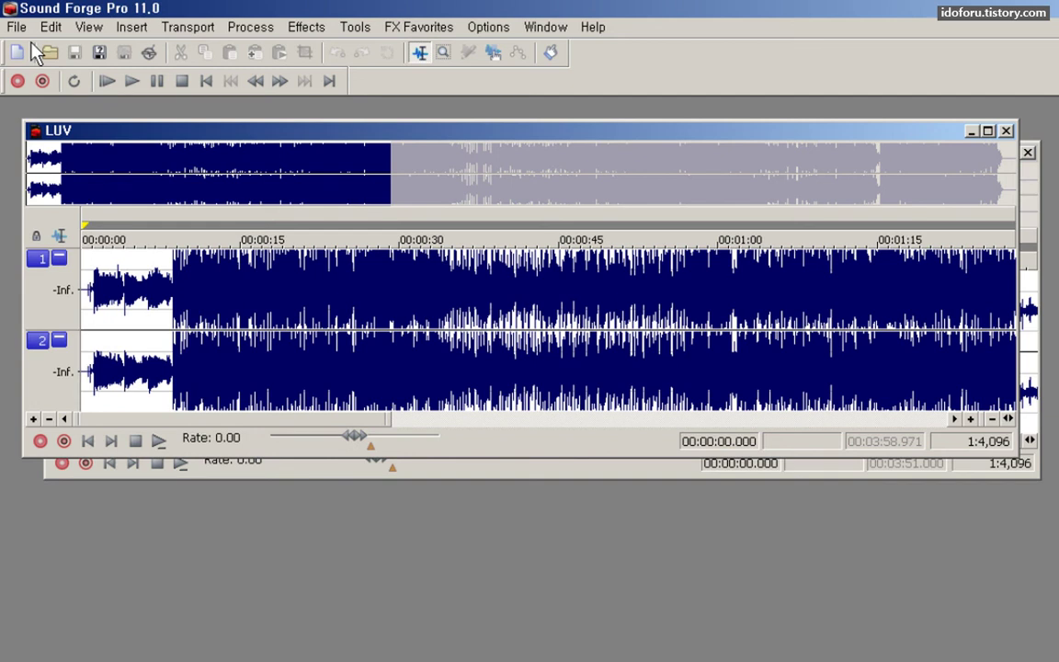
pyautogui.press('space')
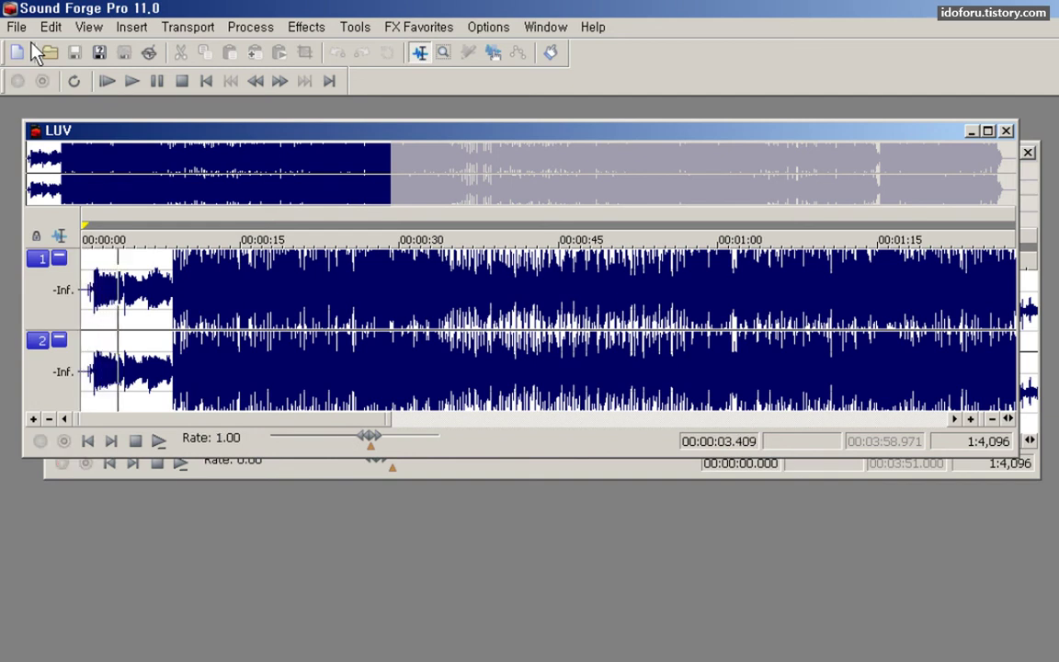
pyautogui.press('space')
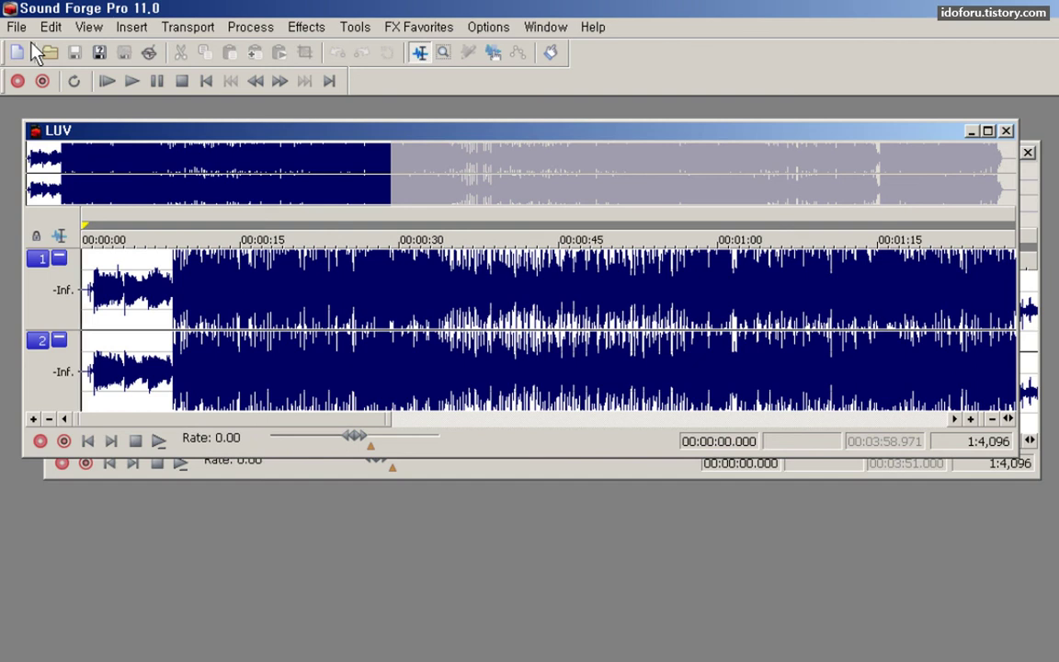
pyautogui.hotkey('ctrl', 'F4')
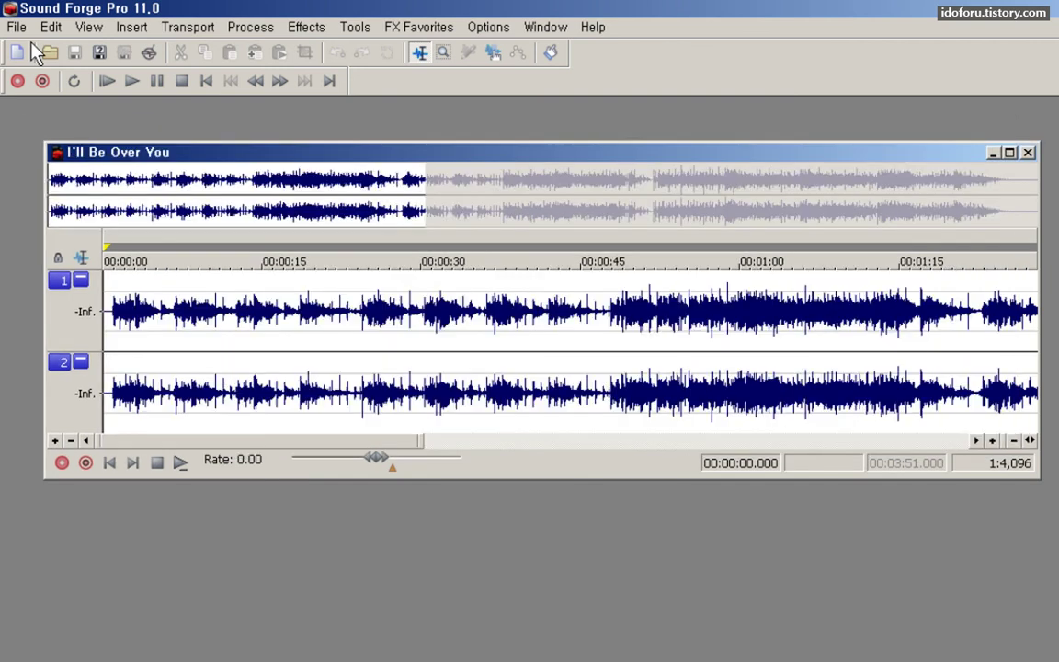